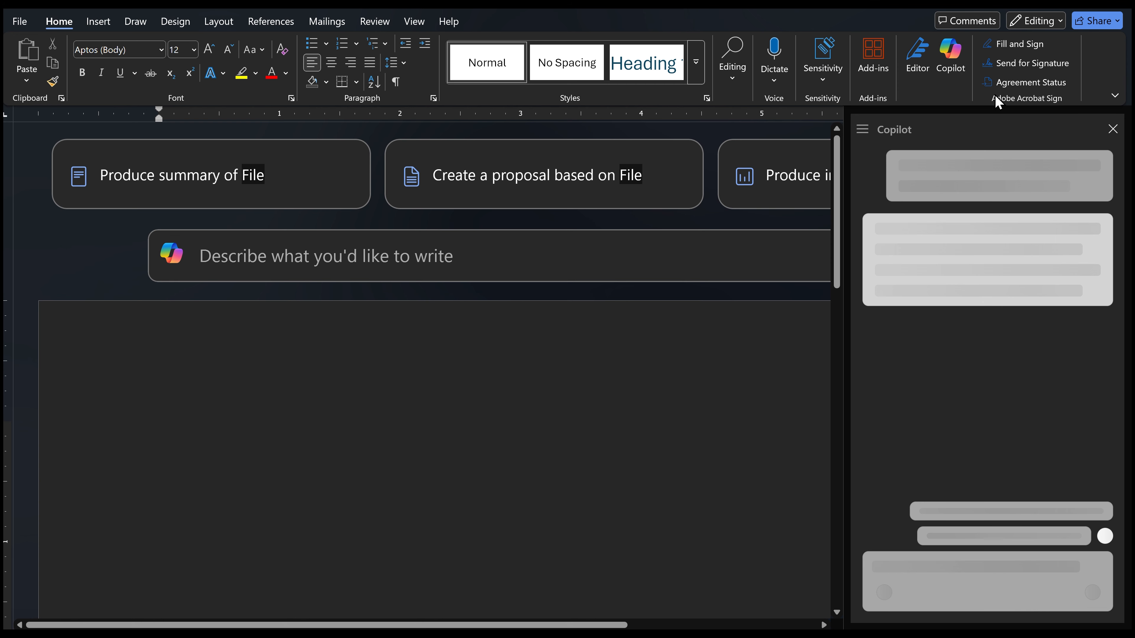
# Close the Copilot pane and browse the files available for reference in the Copilot draft prompt, leaving the prompt empty.
pyautogui.click(1116, 131)
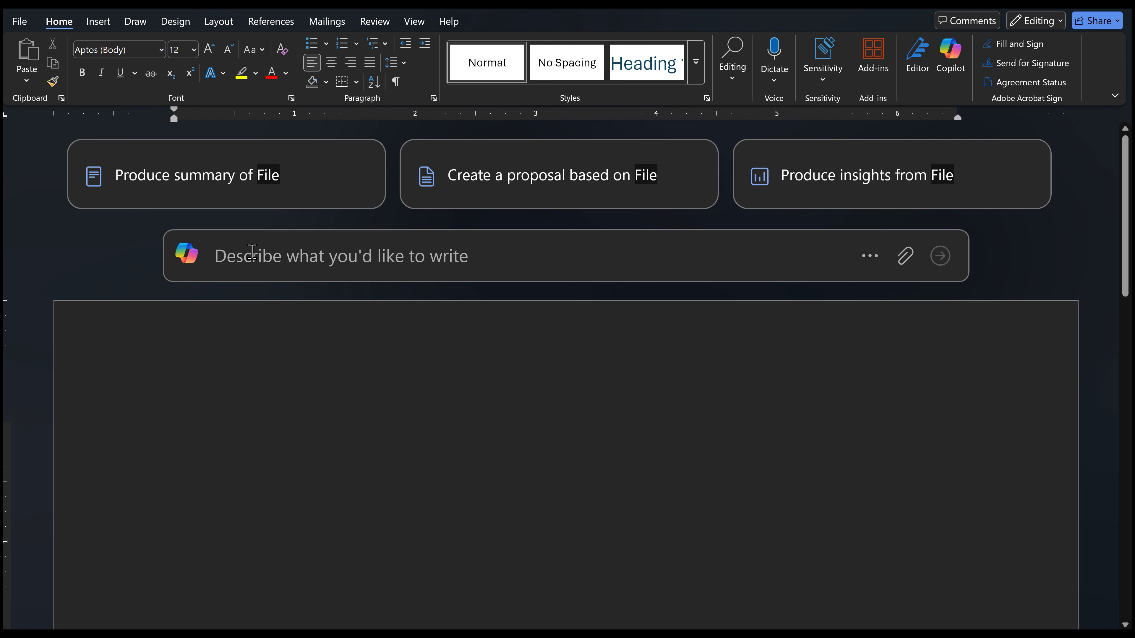
pyautogui.click(907, 263)
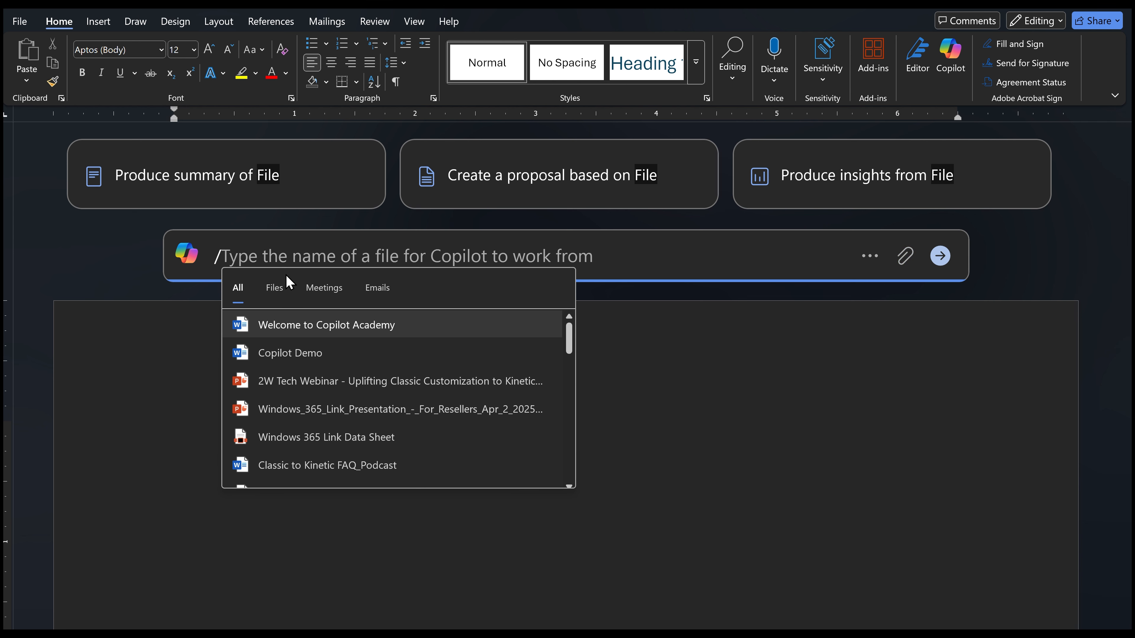
pyautogui.click(274, 288)
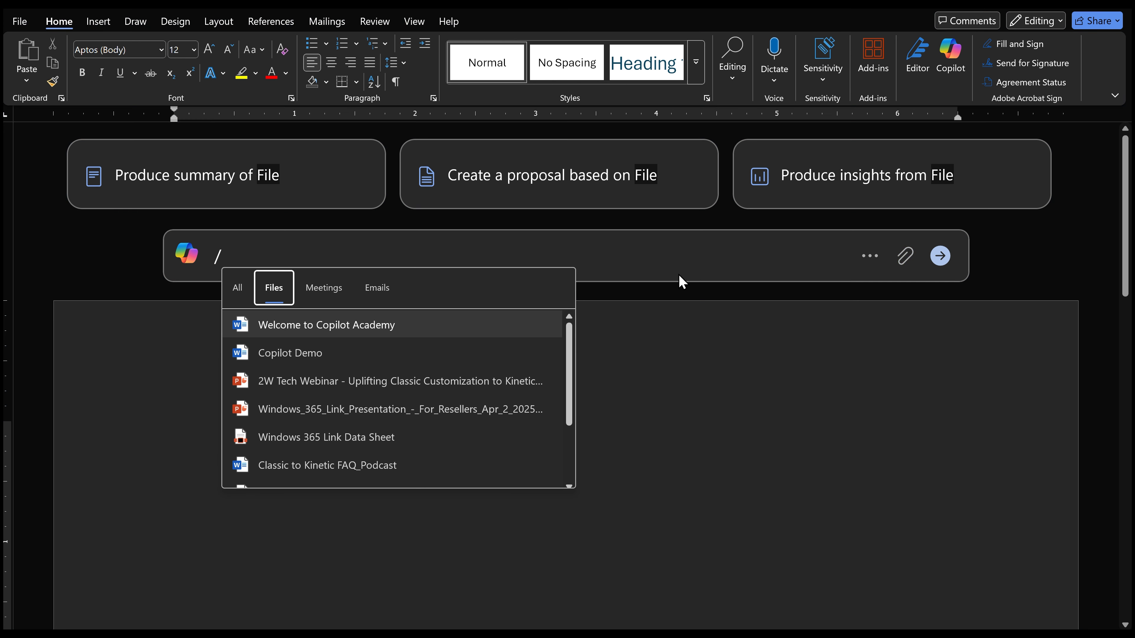
pyautogui.moveTo(568, 380); pyautogui.dragTo(541, 303)
pyautogui.click(234, 250)
pyautogui.press('BackSpace')
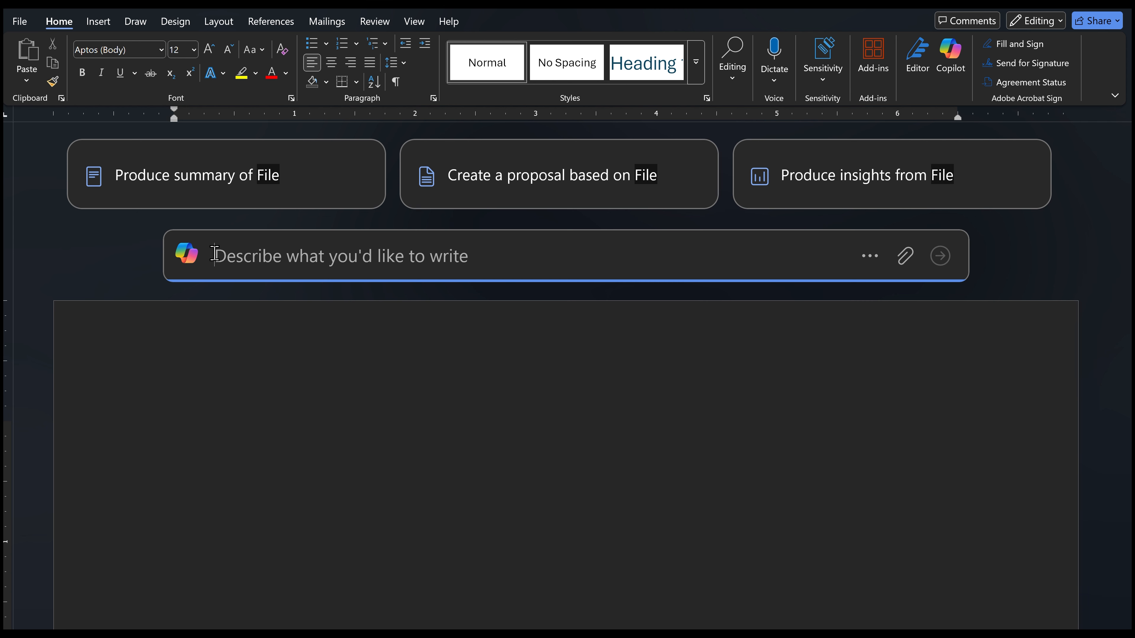
# Have Copilot generate a draft from the prompt "Help me draft an SOP", referencing the Meeting Transcript_Sample SOP file.
pyautogui.write('Help me draft')
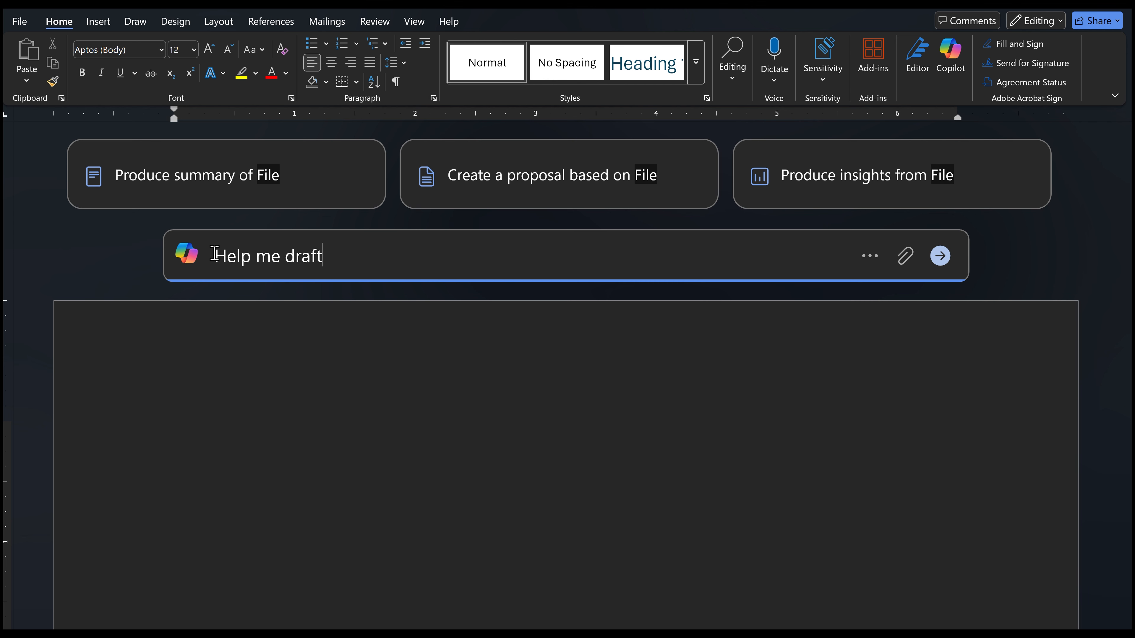
pyautogui.write(' an SOP/')
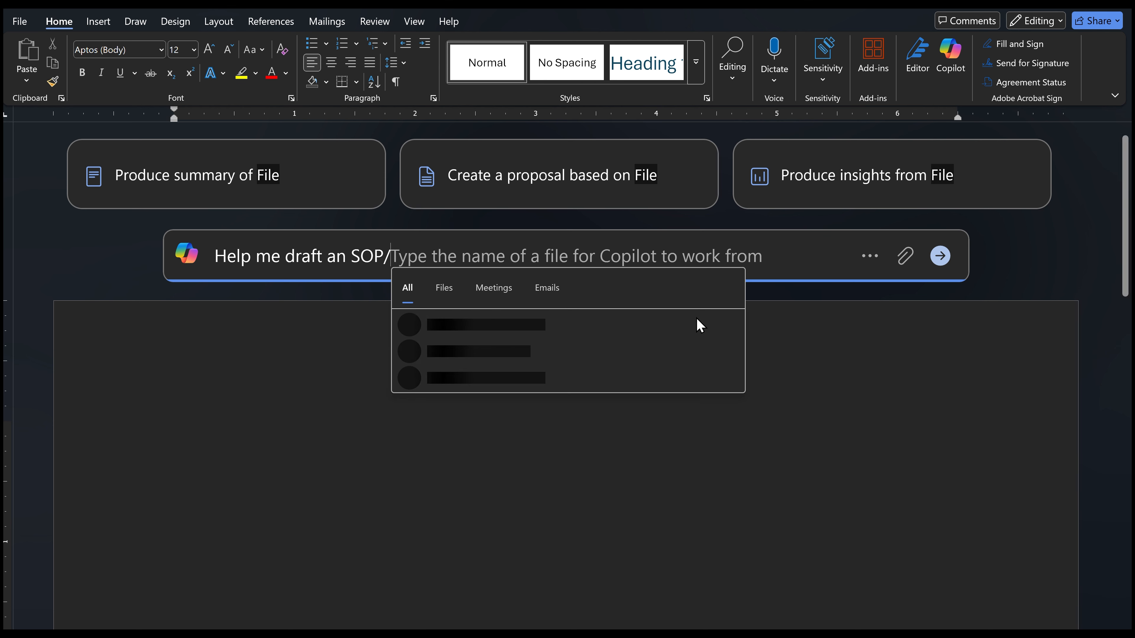
pyautogui.click(444, 288)
pyautogui.scroll(-3, 489, 393)
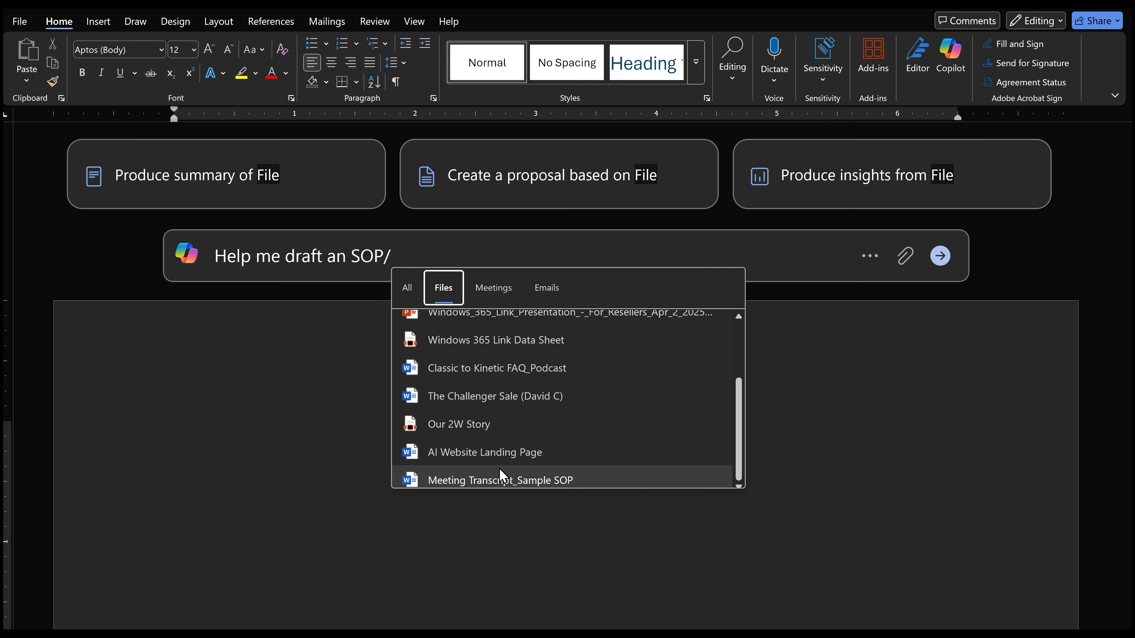
pyautogui.click(431, 471)
pyautogui.click(940, 343)
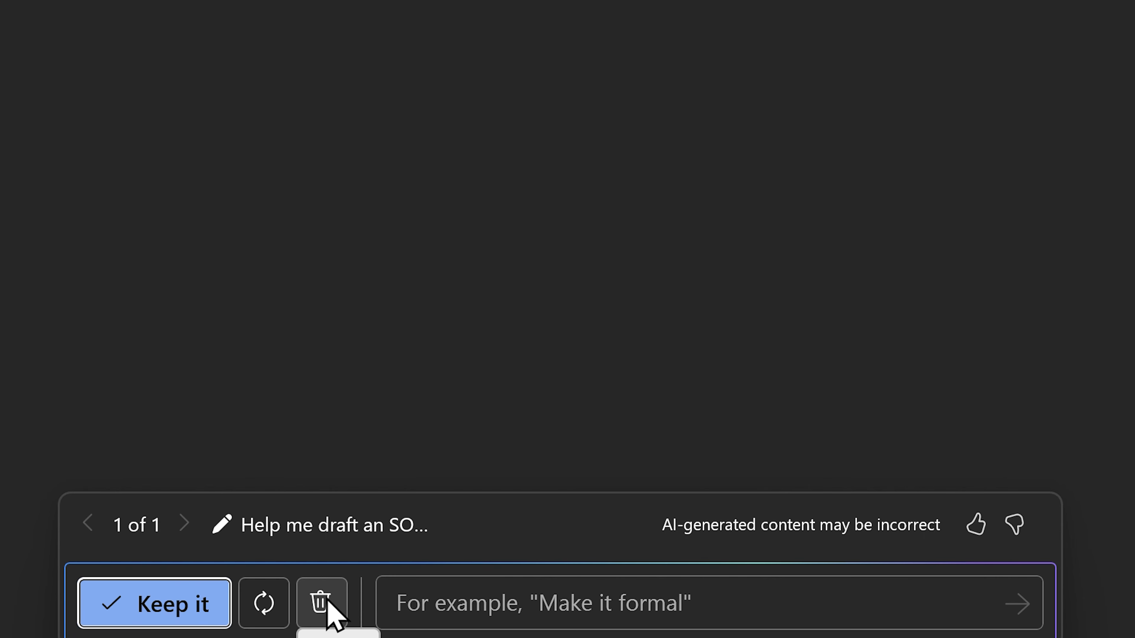
# Keep the generated SOP draft in the document without adding any fine-tuning instructions.
pyautogui.click(420, 608)
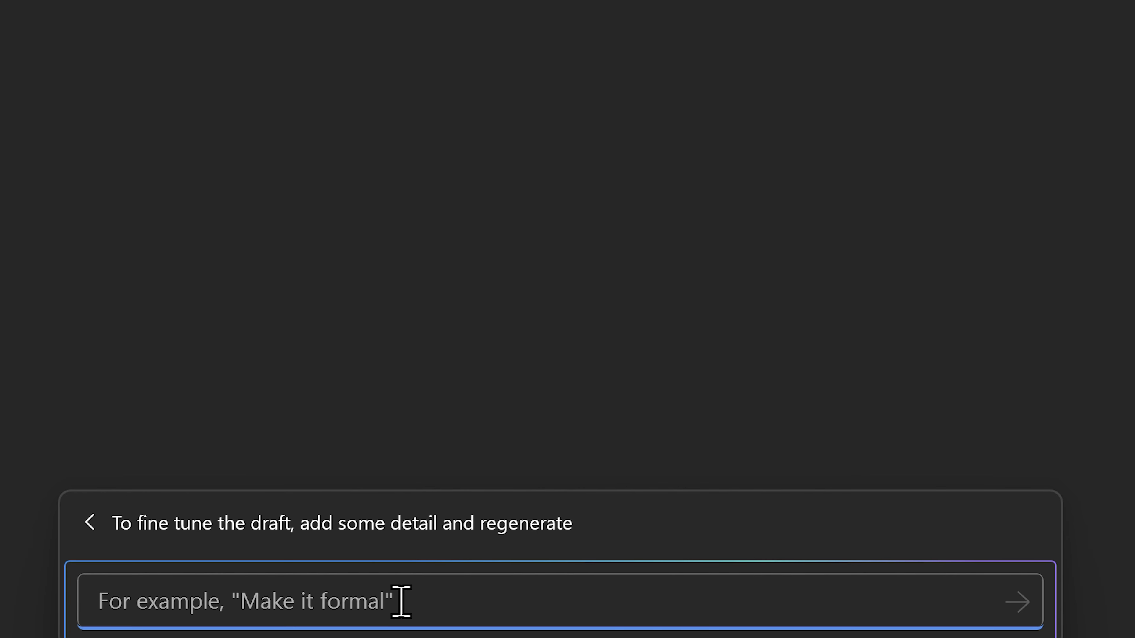
pyautogui.click(89, 524)
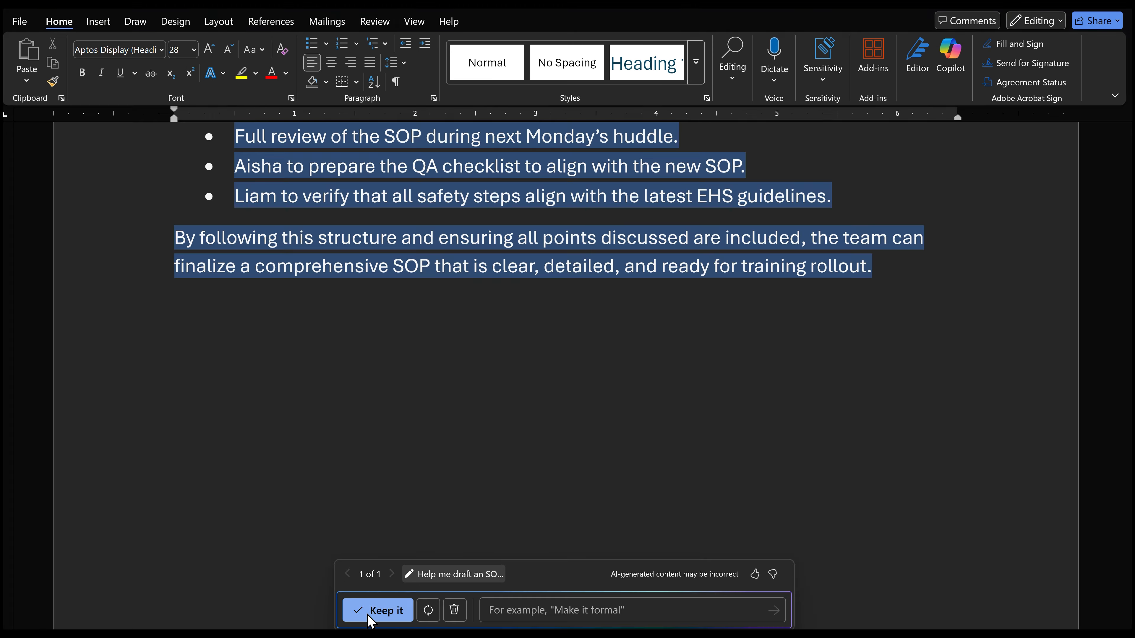
pyautogui.click(371, 620)
# Start Draft with Copilot on the blank line below the closing paragraph and generate text with Inspire me.
pyautogui.click(188, 317)
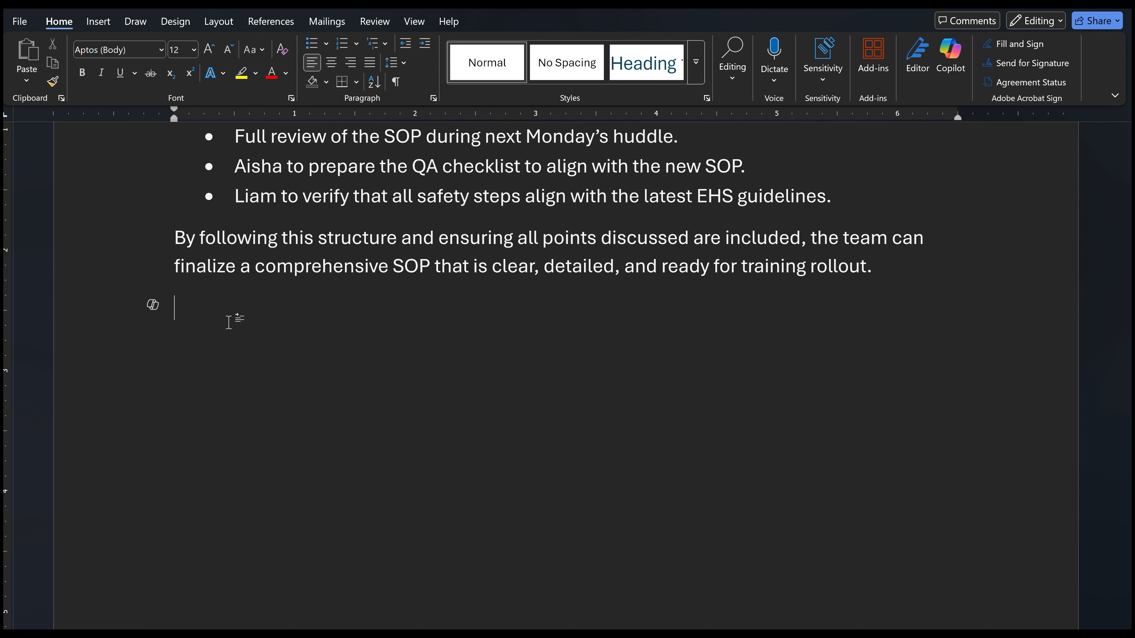
pyautogui.hotkey('alt', 'i')
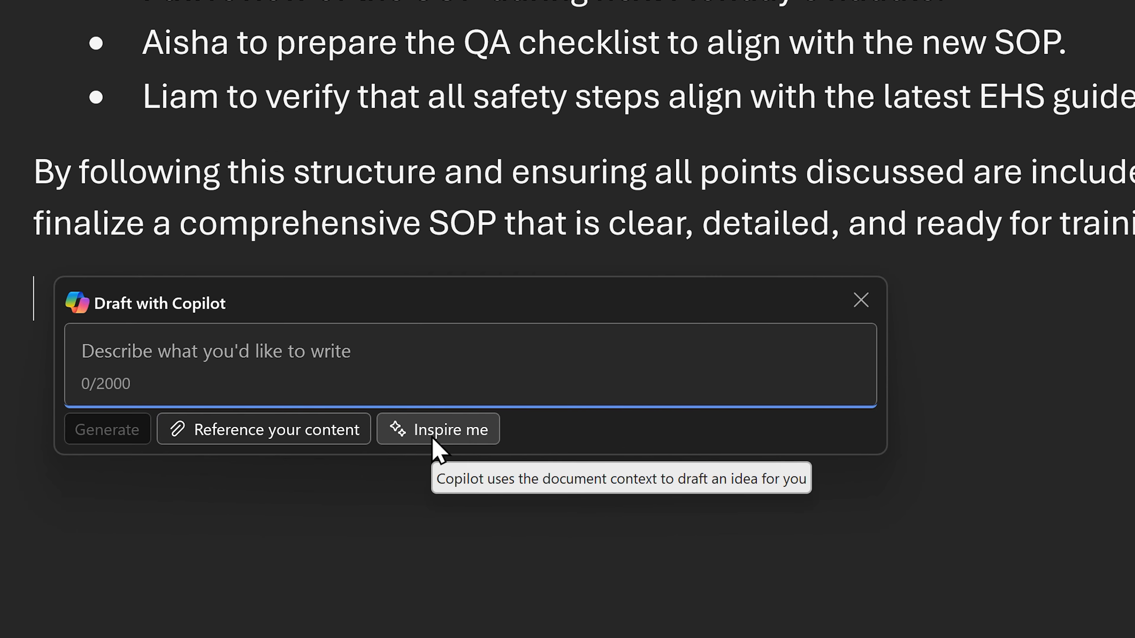
pyautogui.click(433, 441)
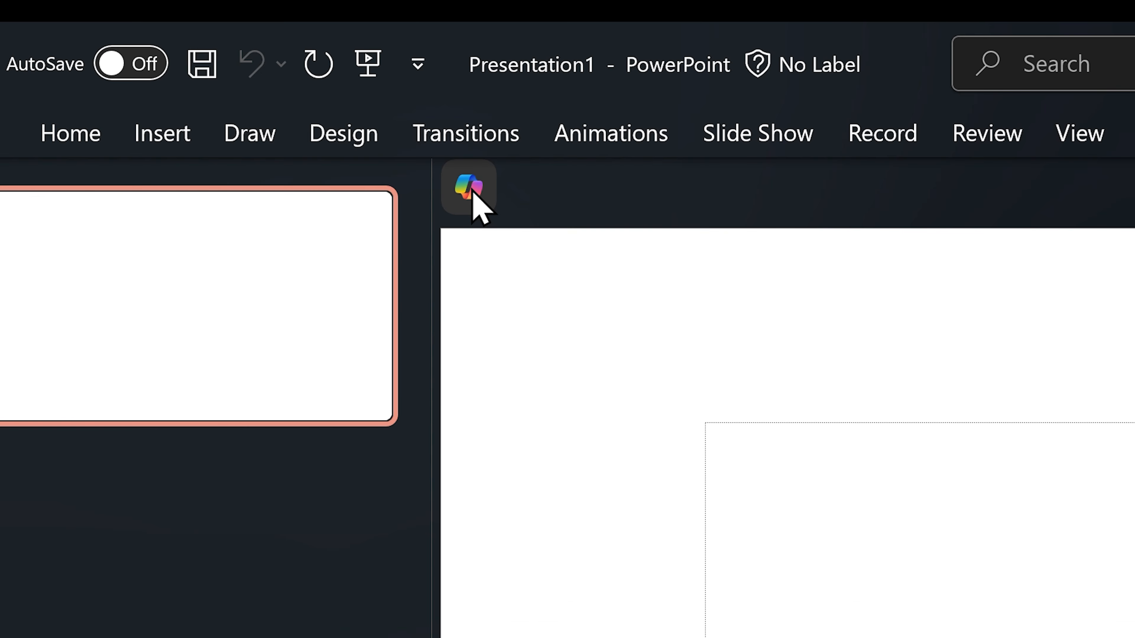
# Have Copilot outline a presentation from the prompt "Create a powerpoint about AI", referencing AI Website Landing Page.docx.
pyautogui.click(473, 195)
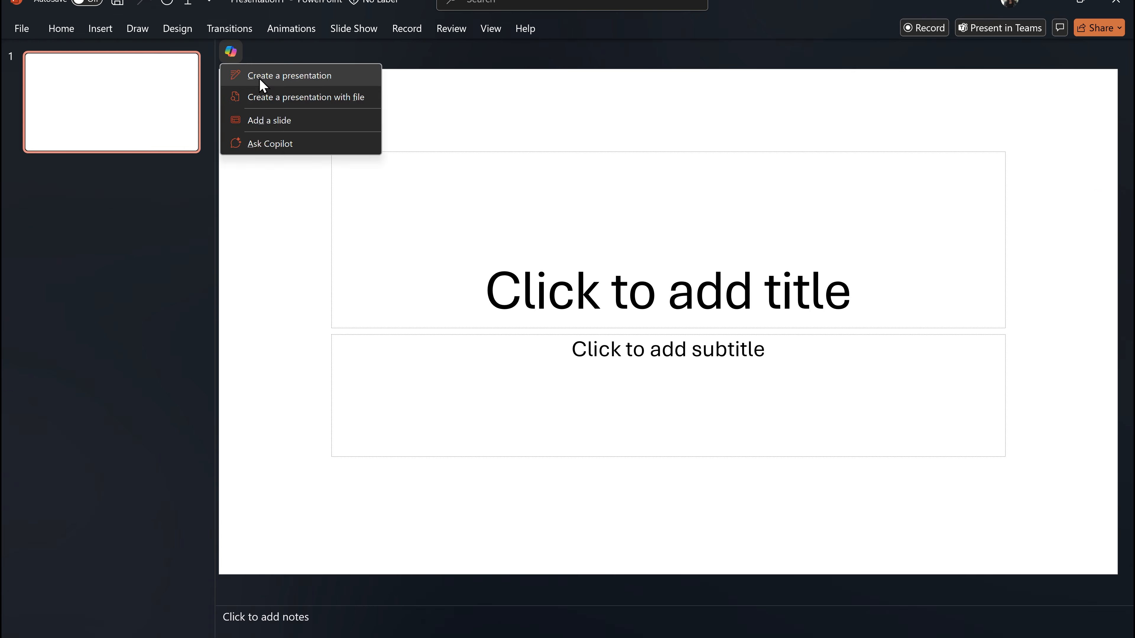
pyautogui.click(539, 247)
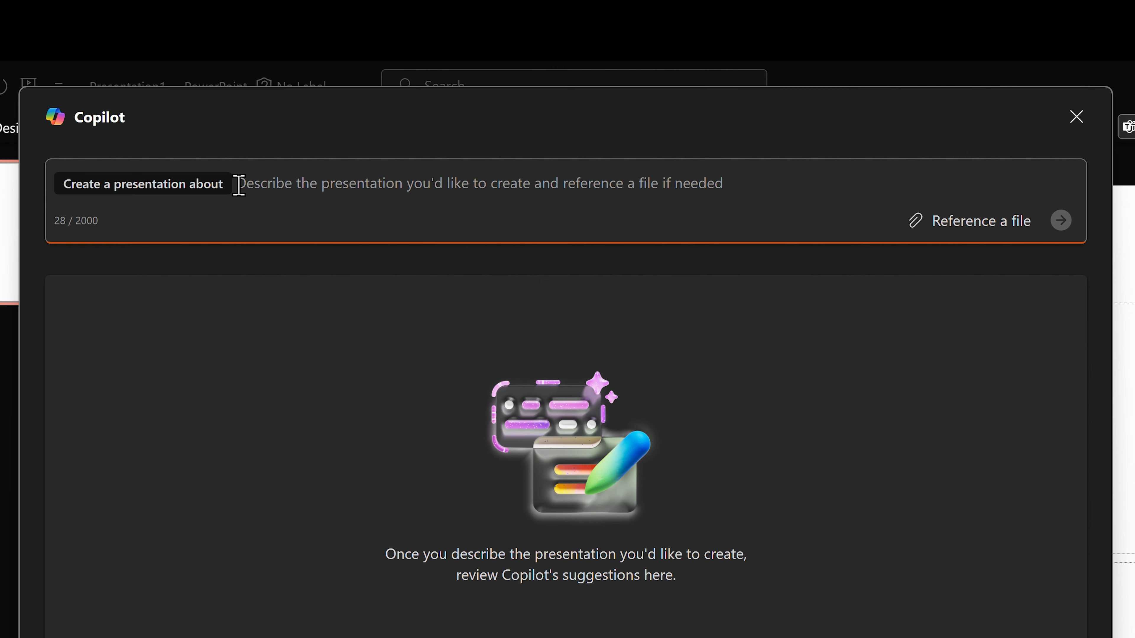
pyautogui.write('Create a powe')
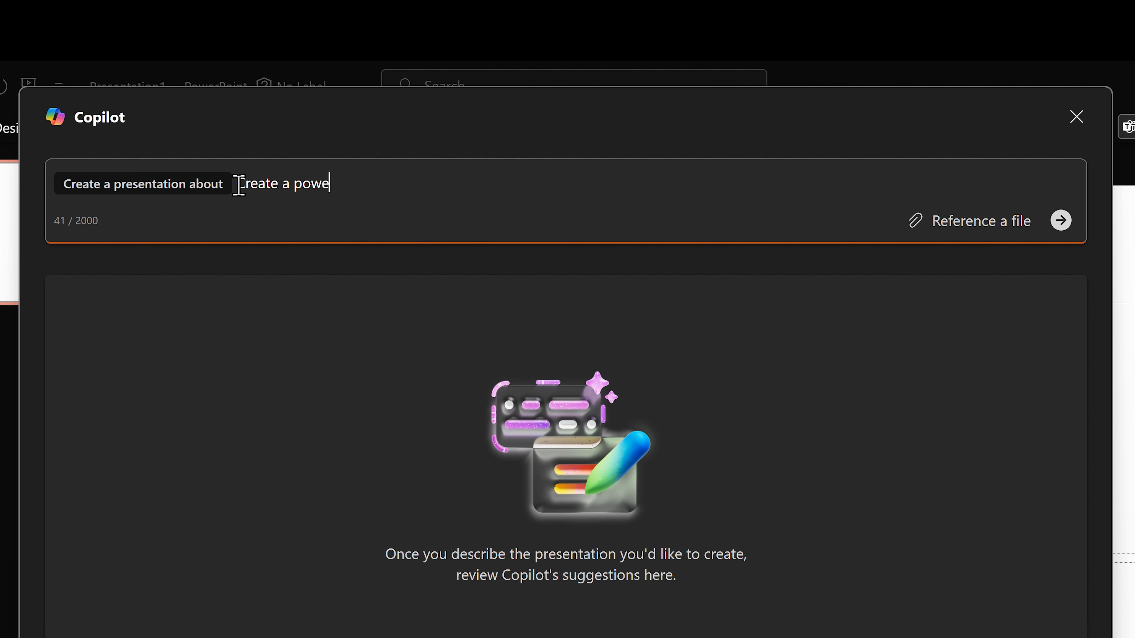
pyautogui.write('rpoint about AI')
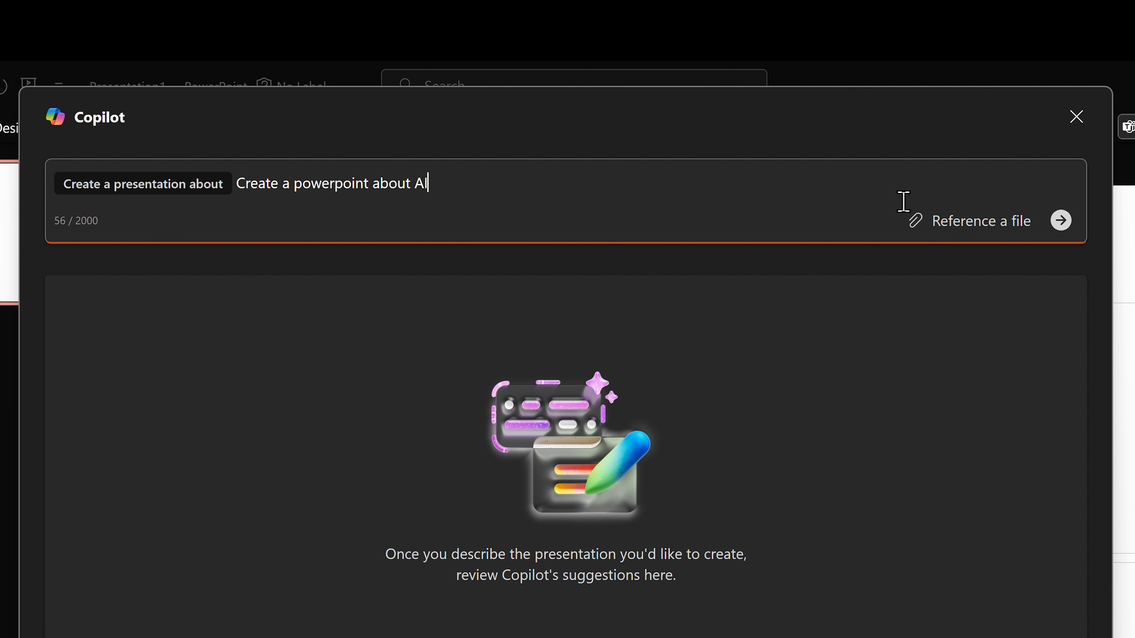
pyautogui.click(940, 223)
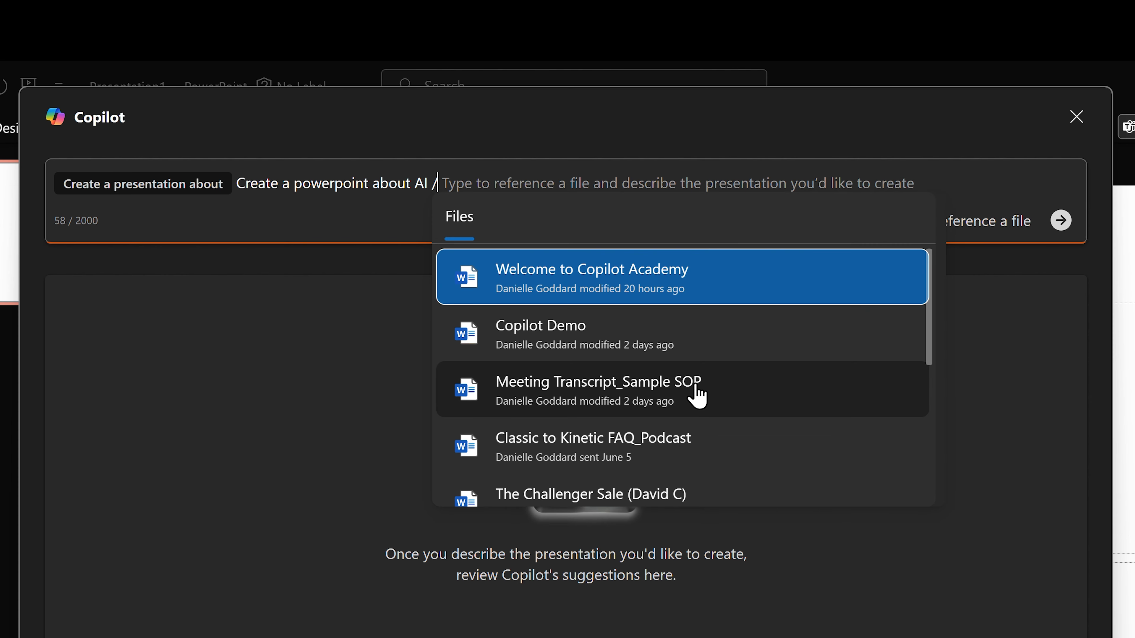
pyautogui.scroll(-3, 705, 393)
pyautogui.click(687, 432)
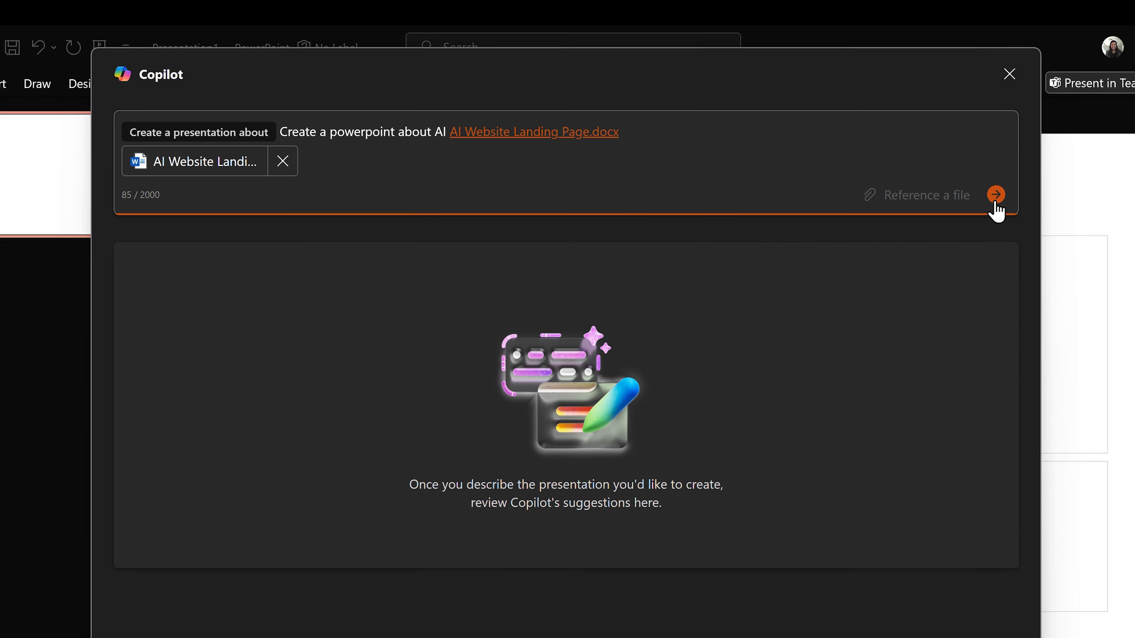
pyautogui.click(1061, 263)
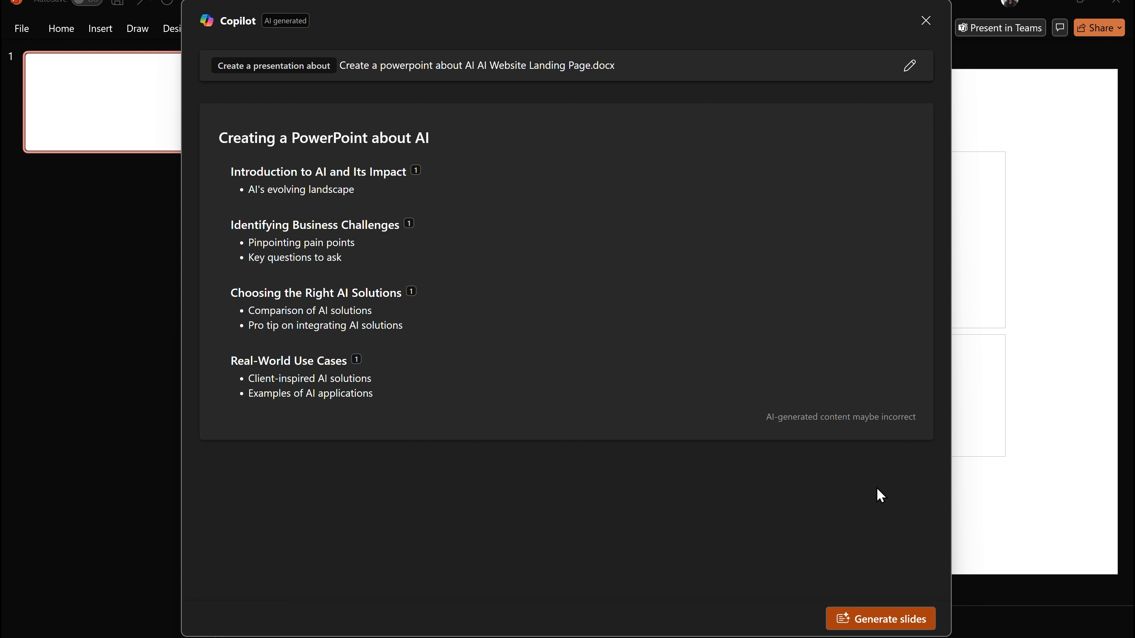
# Generate the slides from the AI presentation outline and discard the generated deck.
pyautogui.click(884, 620)
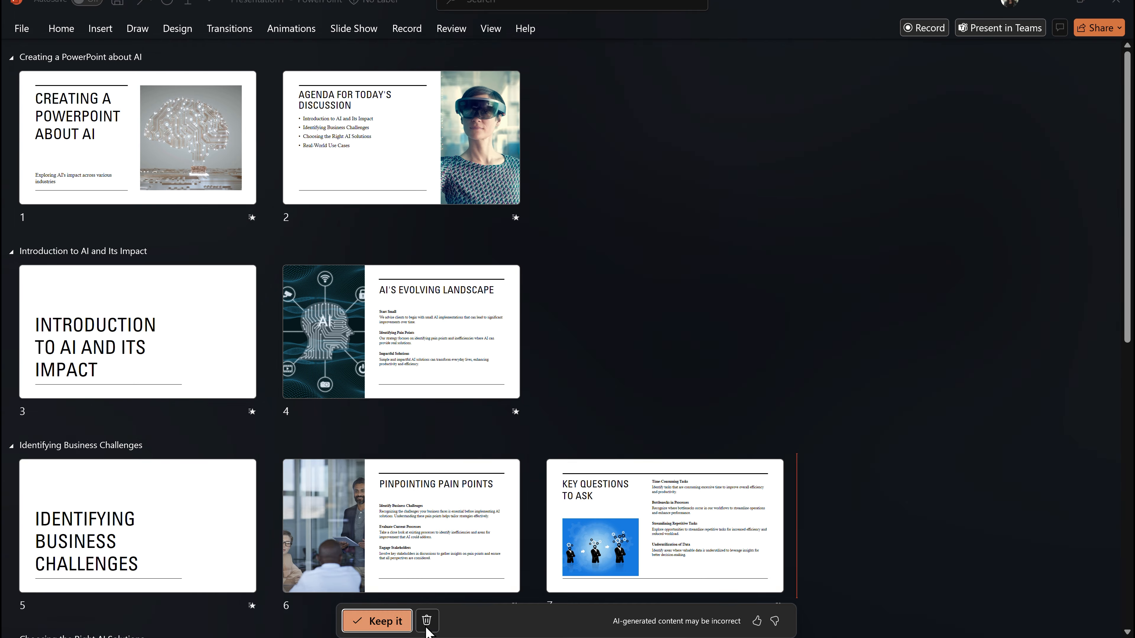
pyautogui.click(366, 465)
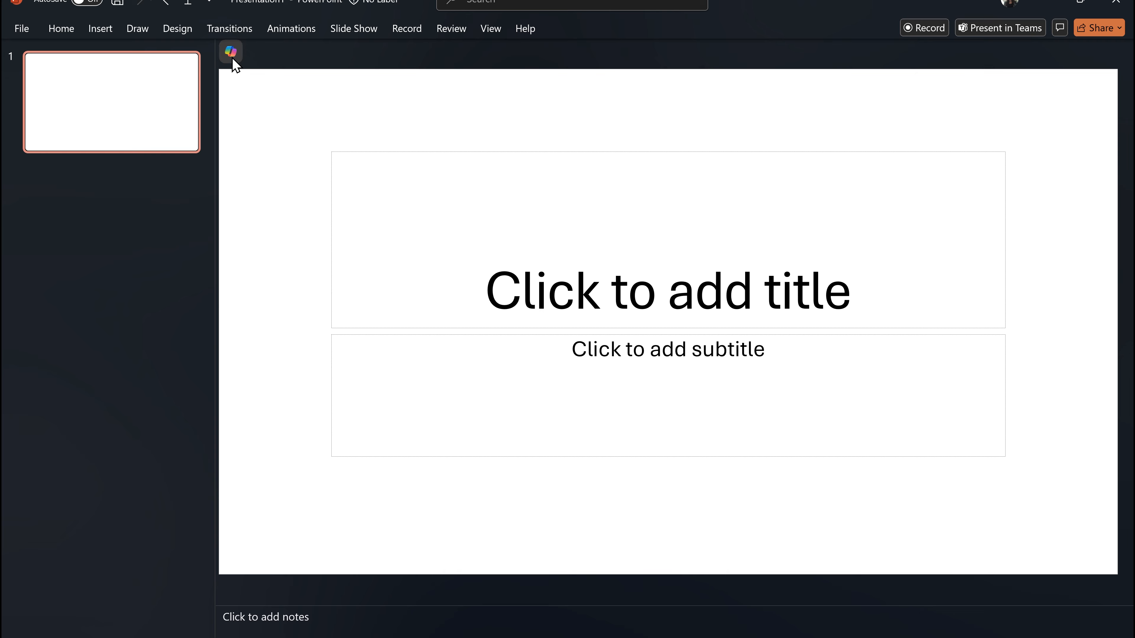
# View Copilot's prompt options for adding a slide and close them without adding anything.
pyautogui.click(232, 52)
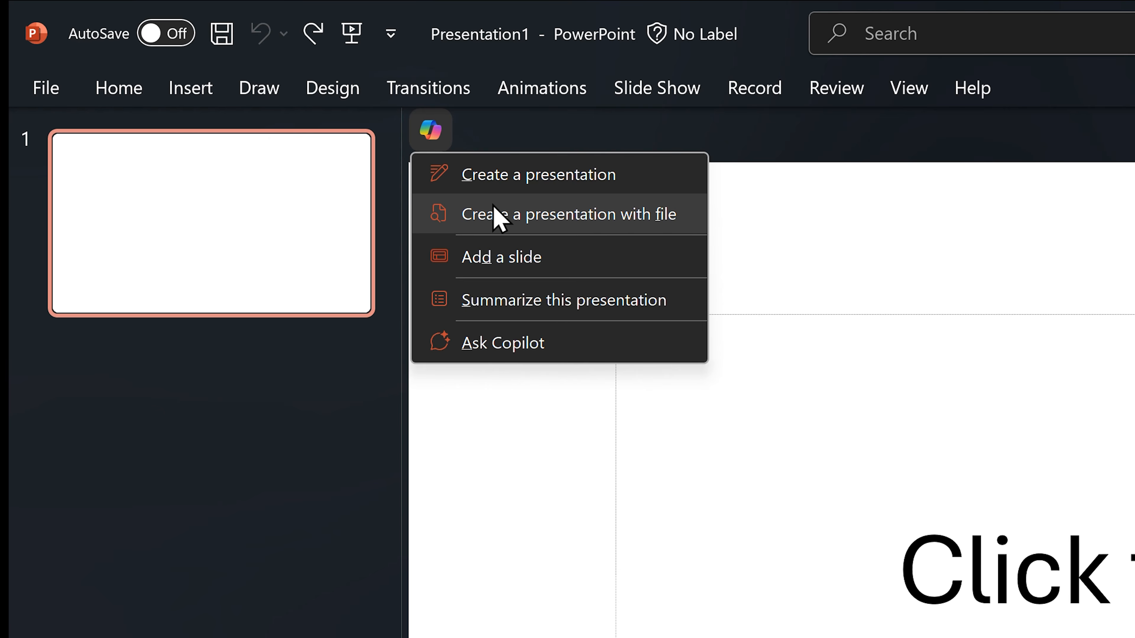
pyautogui.click(502, 259)
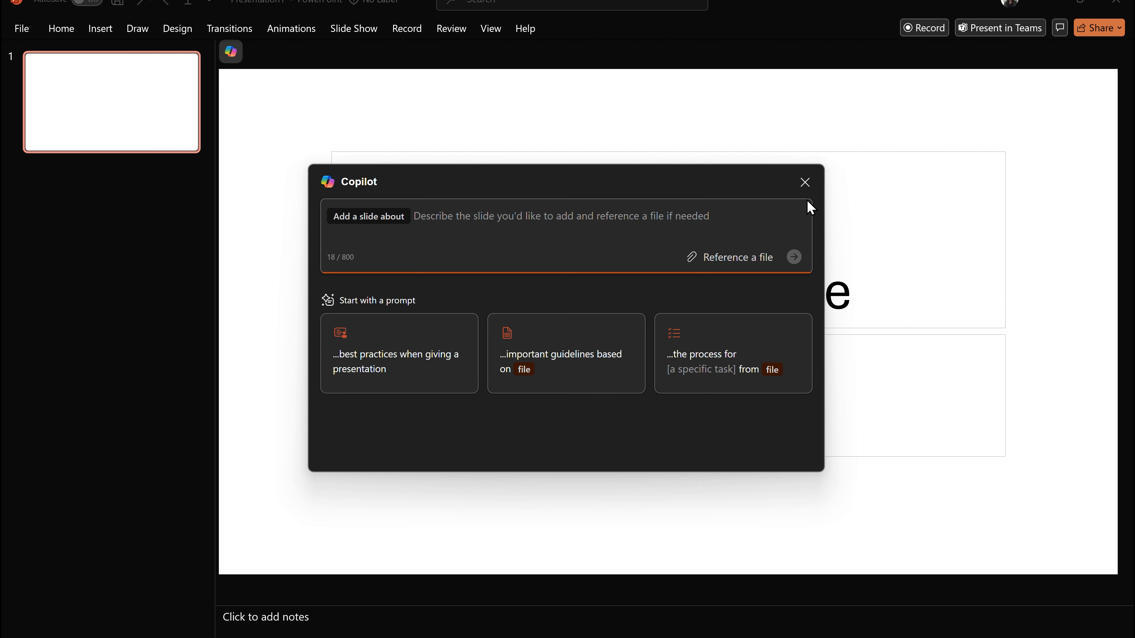
pyautogui.click(805, 182)
# Start Ask Copilot for the blank presentation.
pyautogui.click(239, 51)
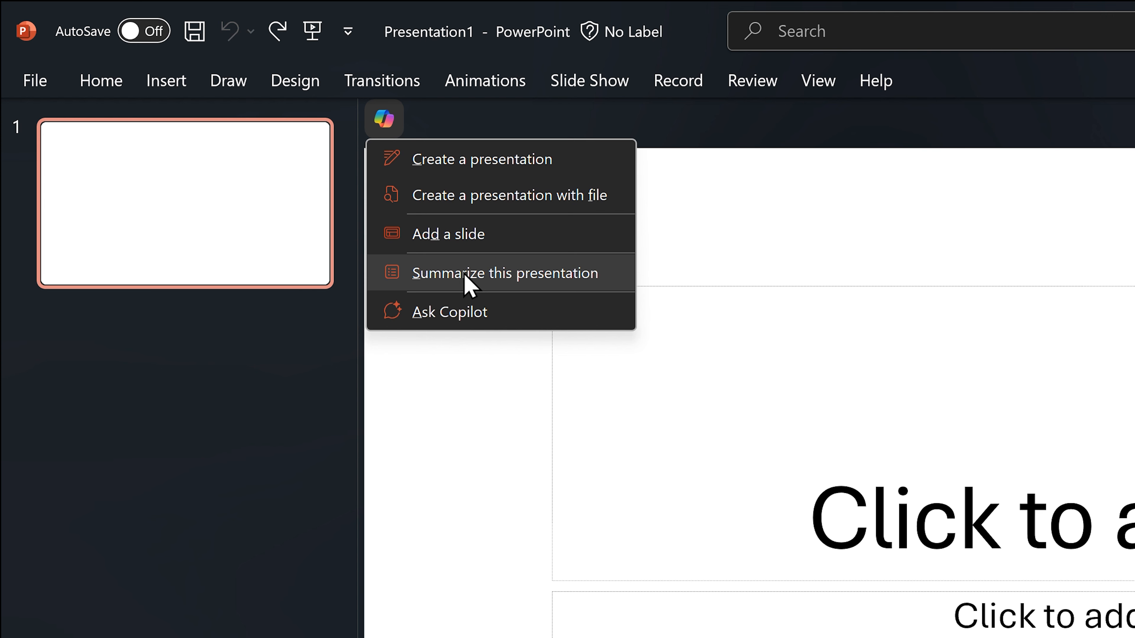
pyautogui.click(465, 315)
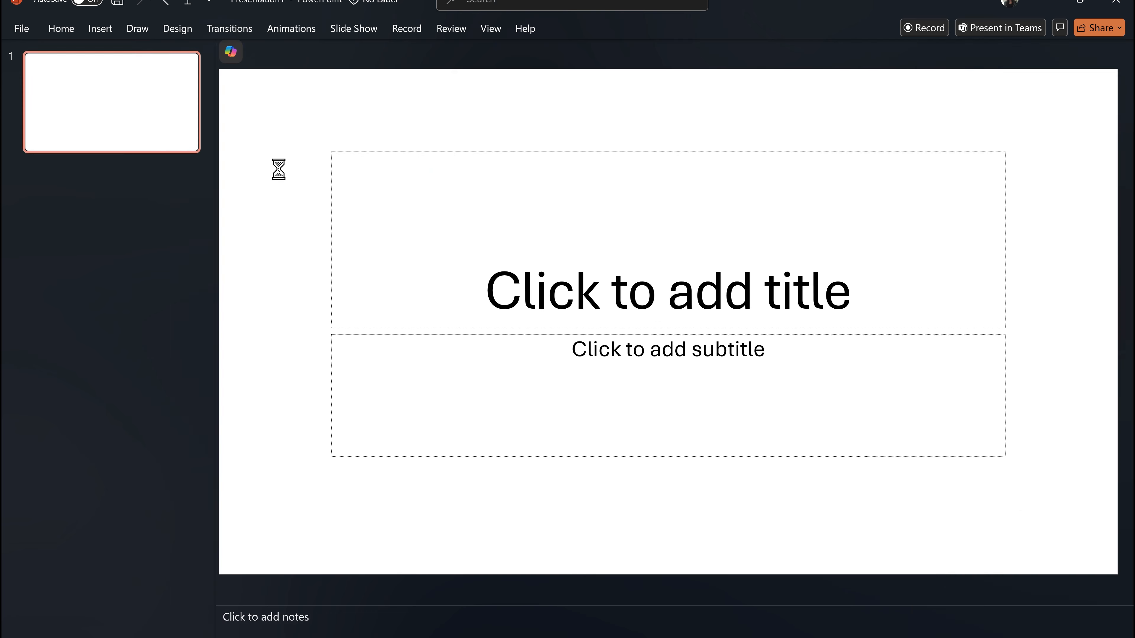
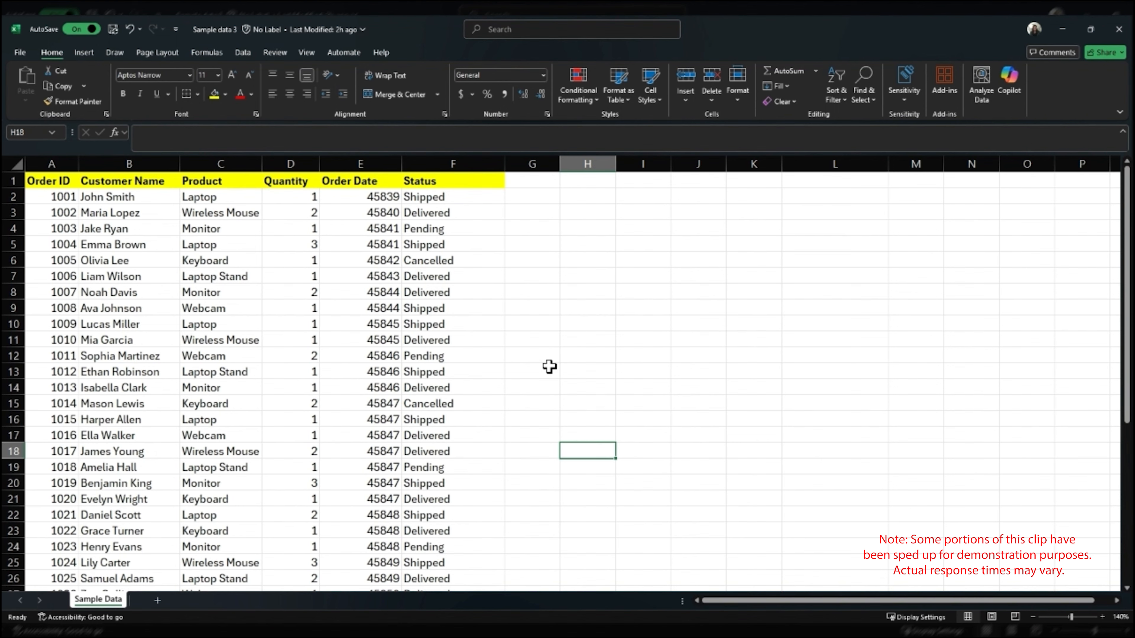
# Look through the order data on the Sample Data sheet, open Copilot with its chat history, and start a new chat.
pyautogui.scroll(-13, 554, 368)
pyautogui.scroll(4, 551, 378)
pyautogui.scroll(9, 552, 377)
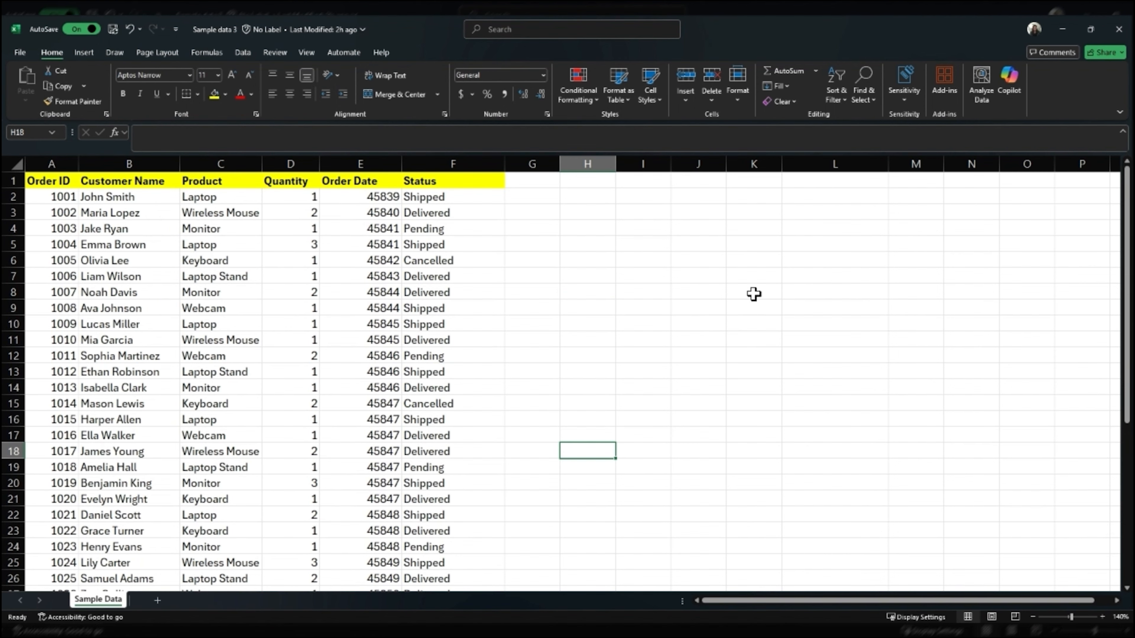
pyautogui.click(1011, 92)
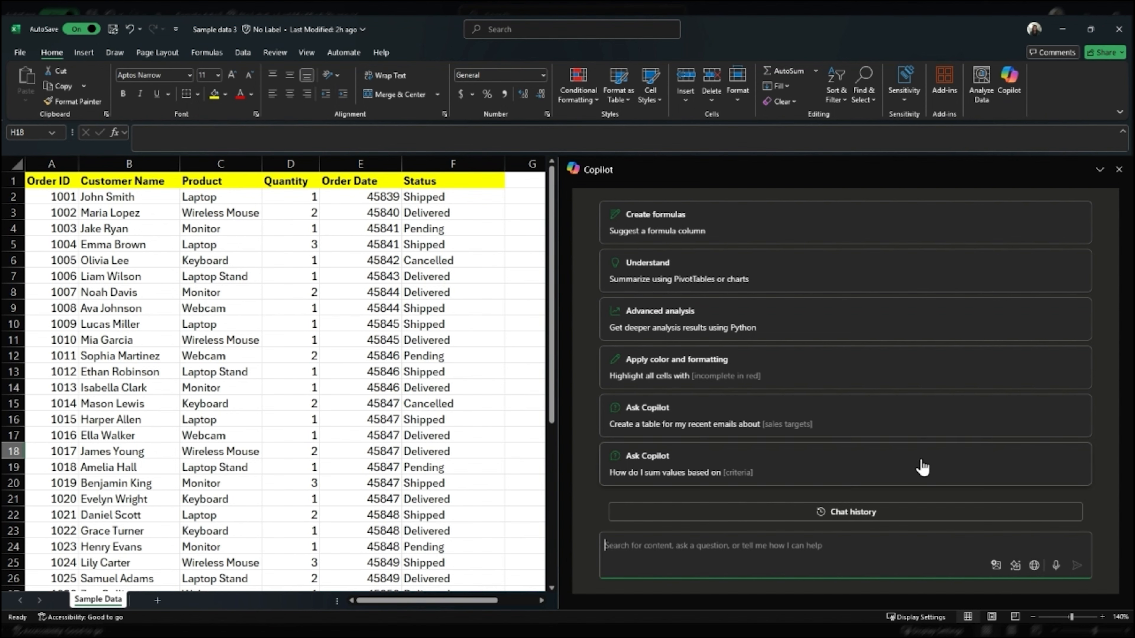
pyautogui.click(896, 512)
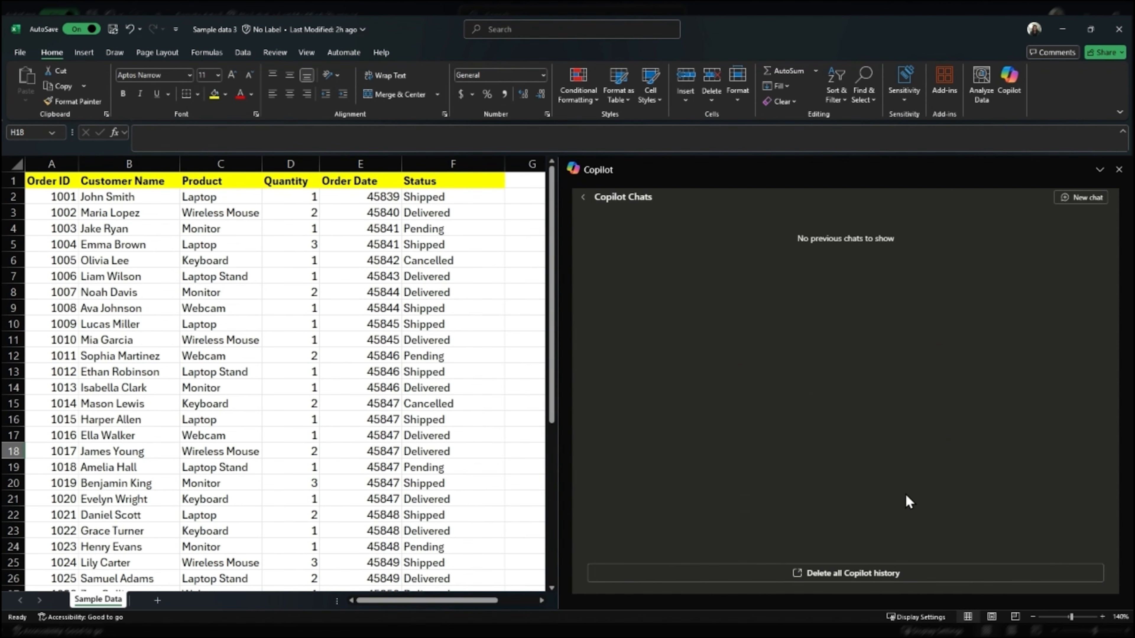
pyautogui.click(1063, 205)
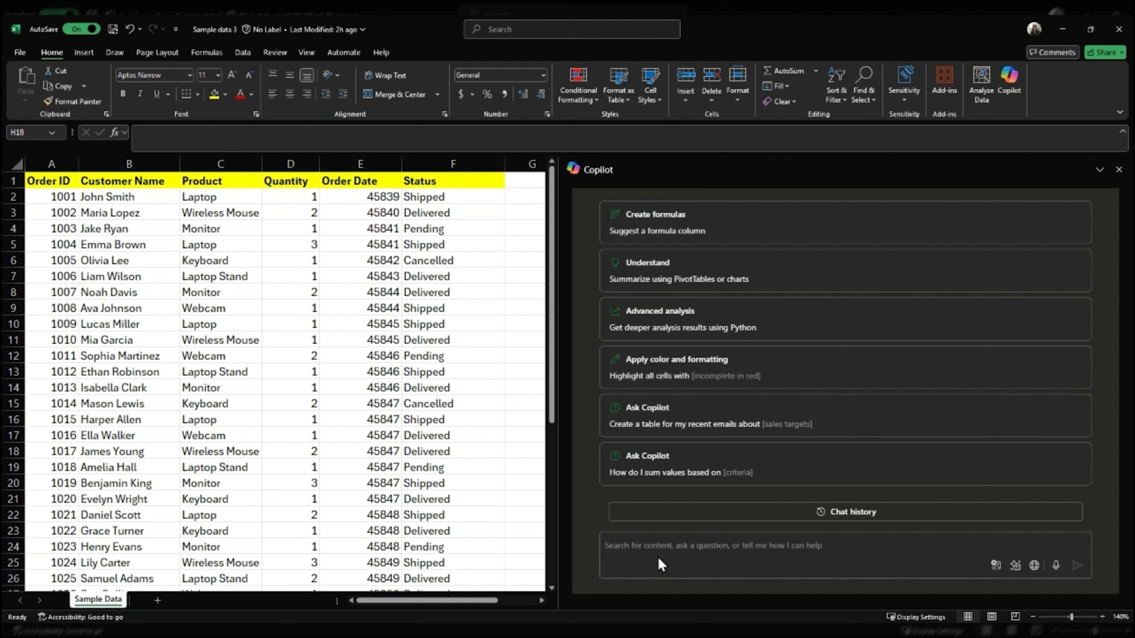
# Ask Copilot "What's the most popular product?" and add the resulting product quantity table to a new sheet.
pyautogui.click(601, 548)
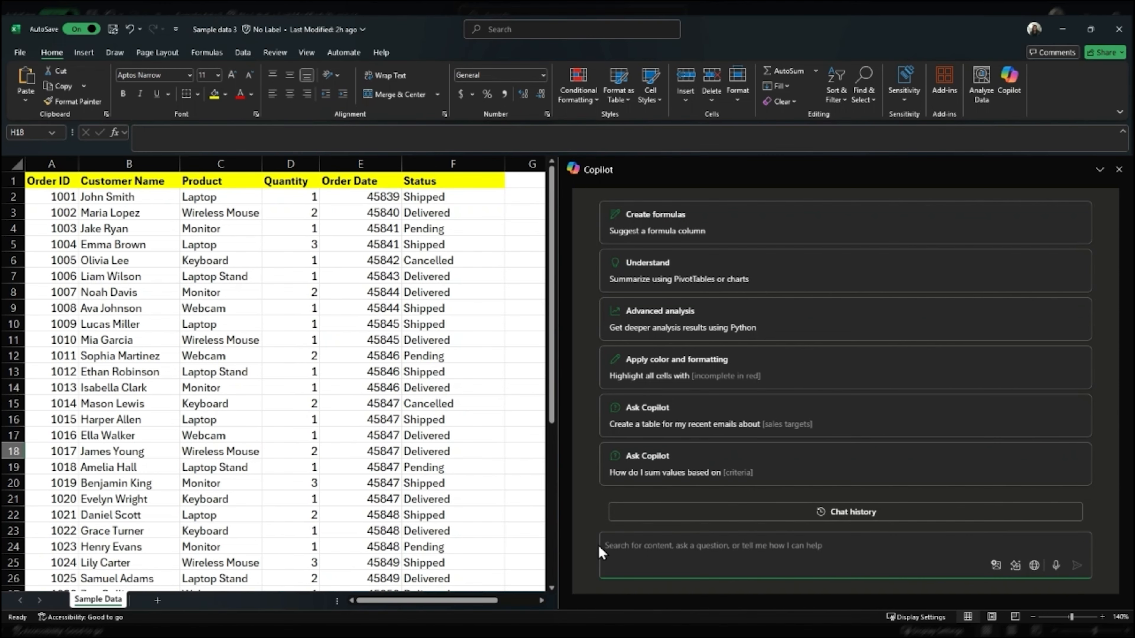
pyautogui.write("What's the most popular product?")
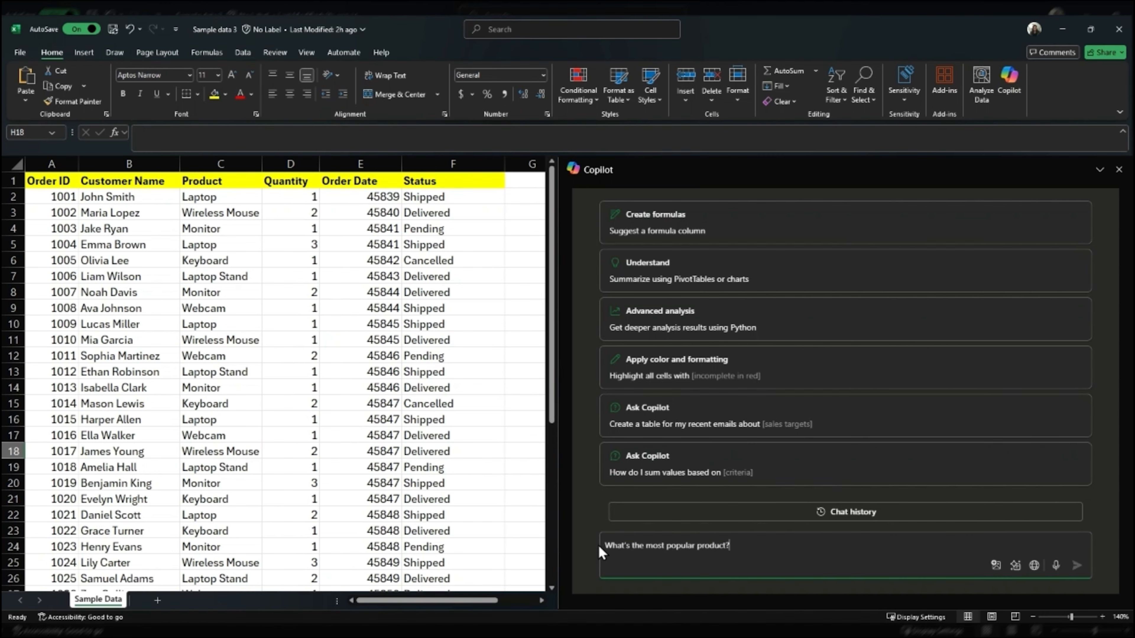
pyautogui.press('Return')
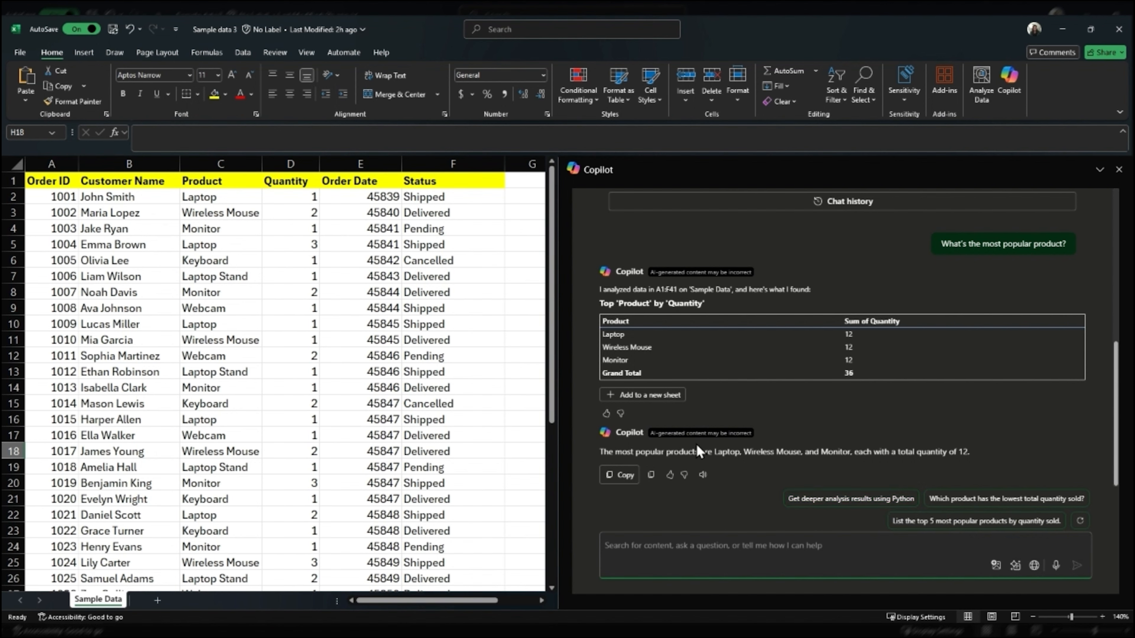
pyautogui.click(666, 396)
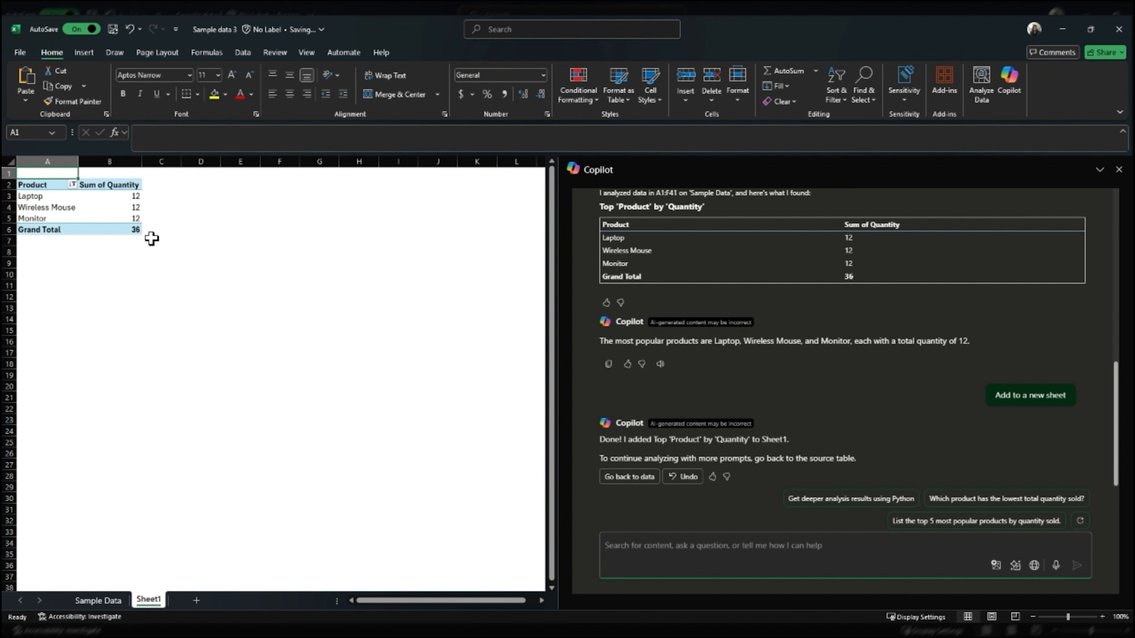
# Copy the product quantity table from Sheet1 into the Sample Data sheet beside the order data, starting at cell G8.
pyautogui.moveTo(152, 239); pyautogui.dragTo(36, 175)
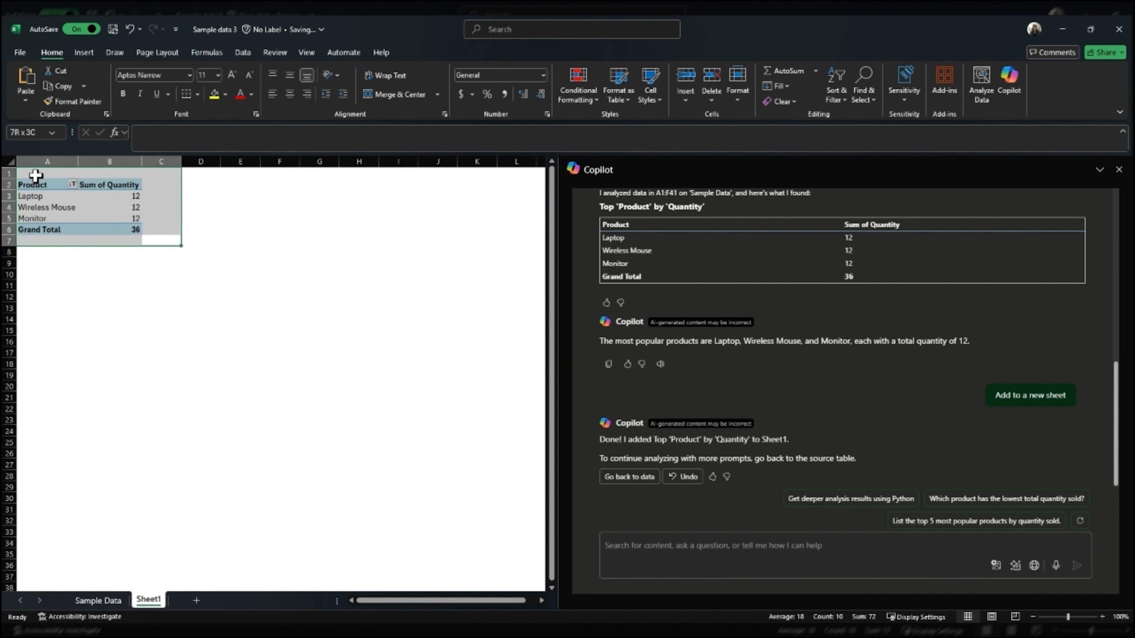
pyautogui.hotkey('ctrl', 'c')
pyautogui.click(101, 600)
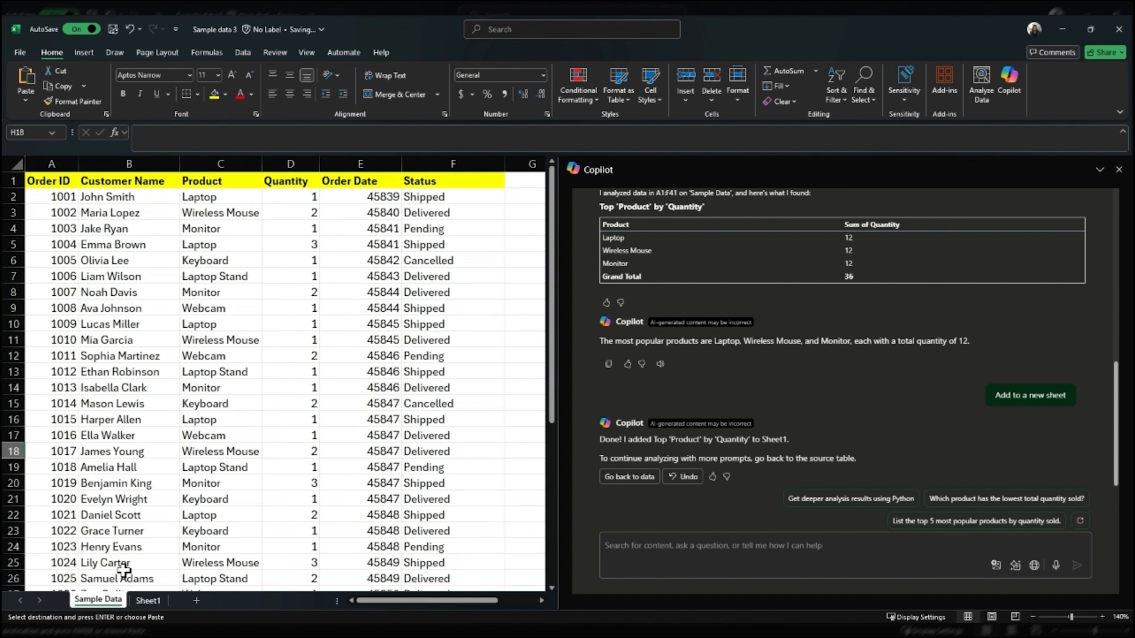
pyautogui.moveTo(390, 604); pyautogui.dragTo(449, 604)
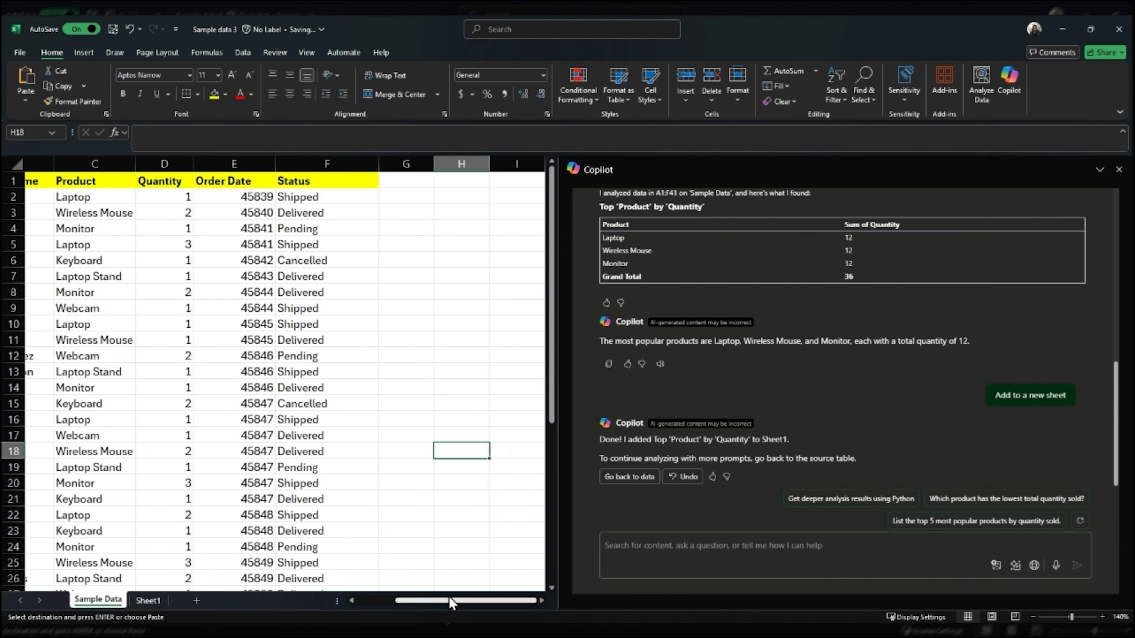
pyautogui.moveTo(413, 289); pyautogui.dragTo(519, 380)
pyautogui.press('Return')
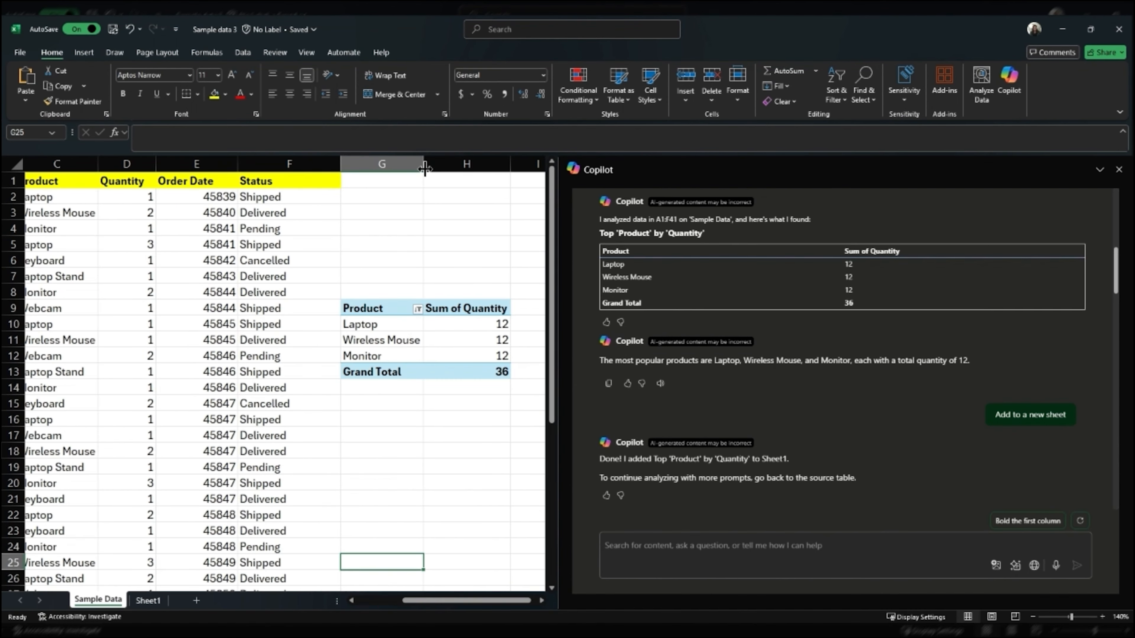
pyautogui.click(463, 435)
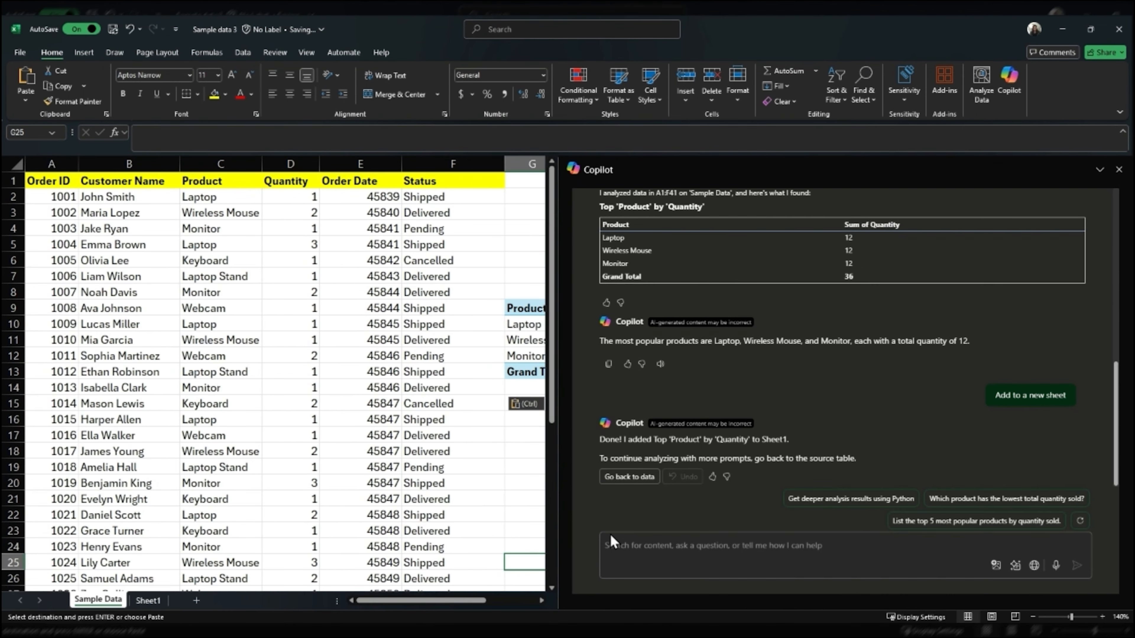
# Ask Copilot "Create a bar chart of quantity by product" and add the resulting chart to a new sheet.
pyautogui.click(612, 548)
pyautogui.write('Create a bar chart of quantity by product')
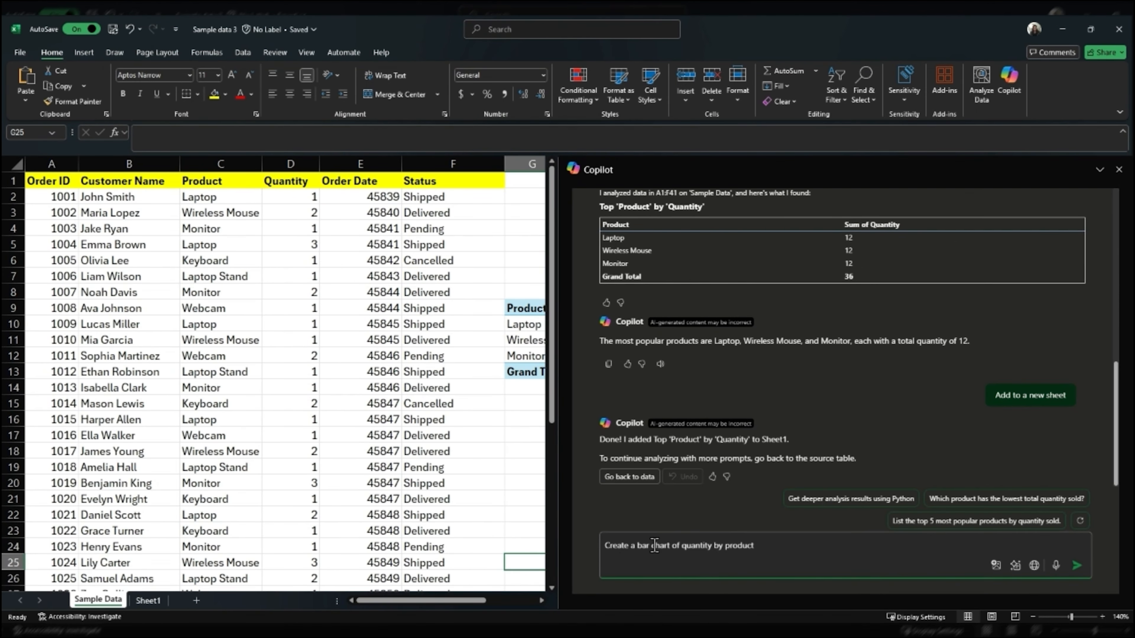
pyautogui.press('Return')
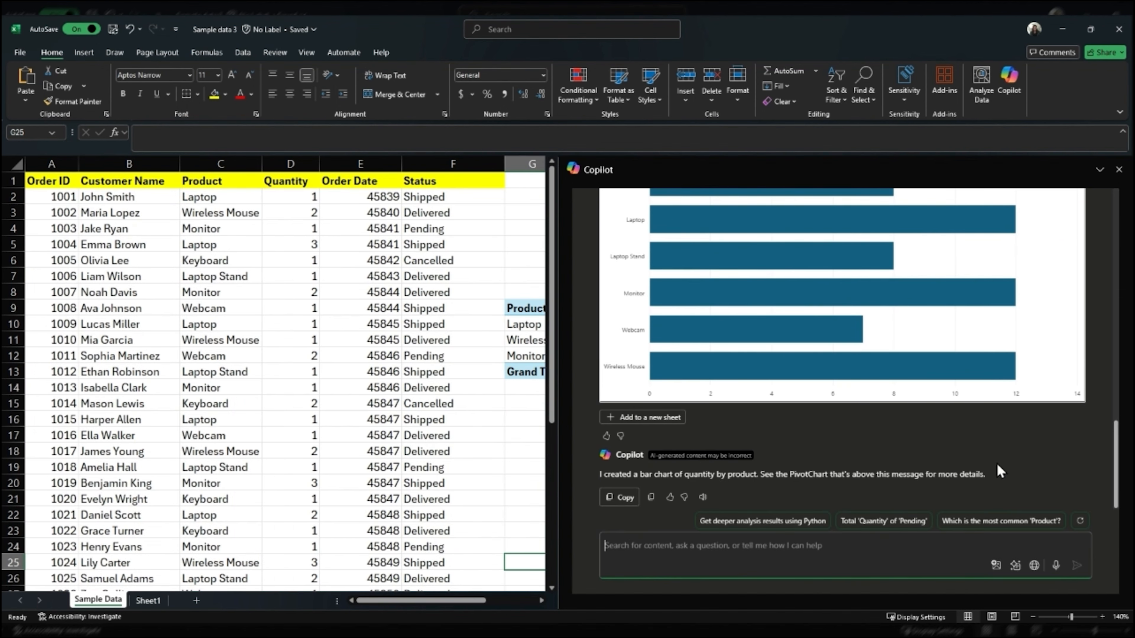
pyautogui.click(644, 417)
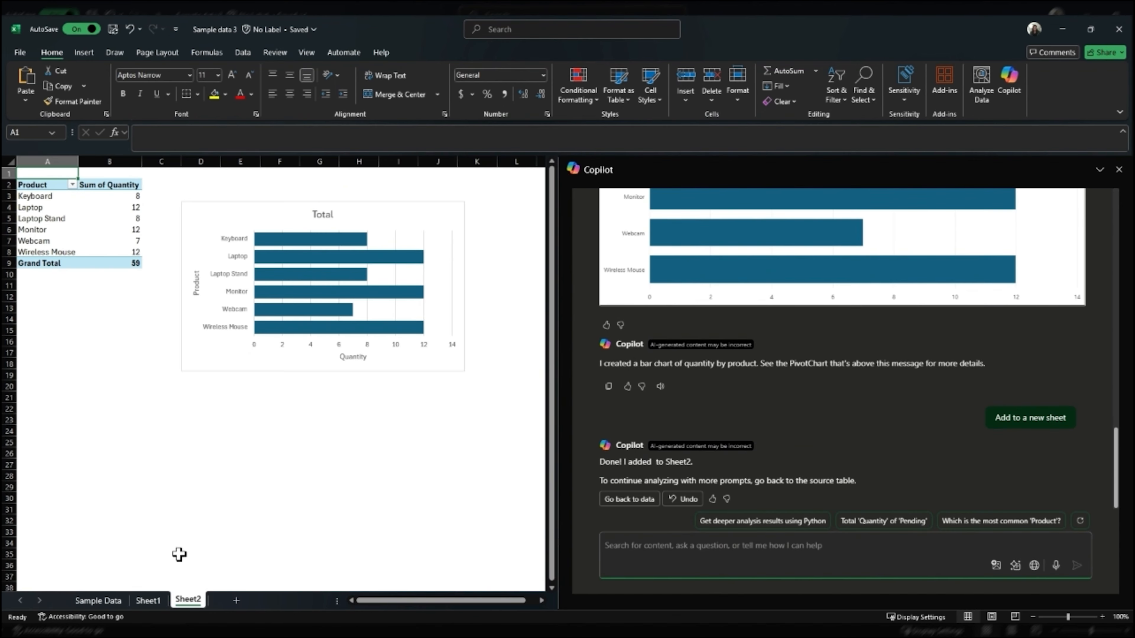
# Return to the Sample Data sheet and ask Copilot "Summarize total orders by status".
pyautogui.click(98, 600)
pyautogui.click(606, 556)
pyautogui.hotkey('ctrl', 'v')
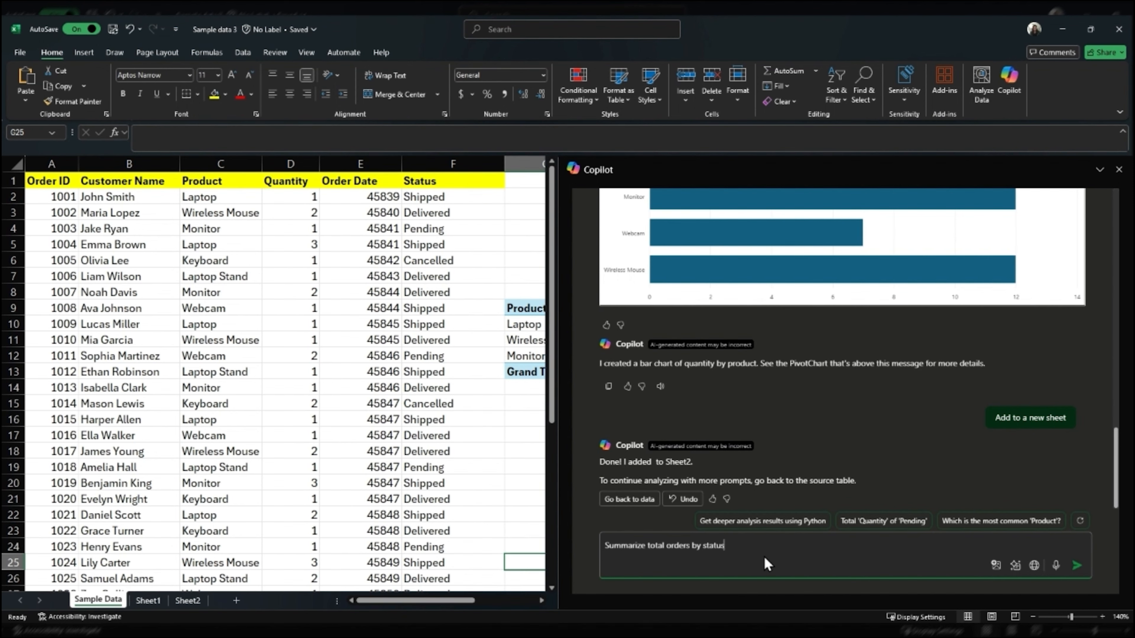
pyautogui.press('Return')
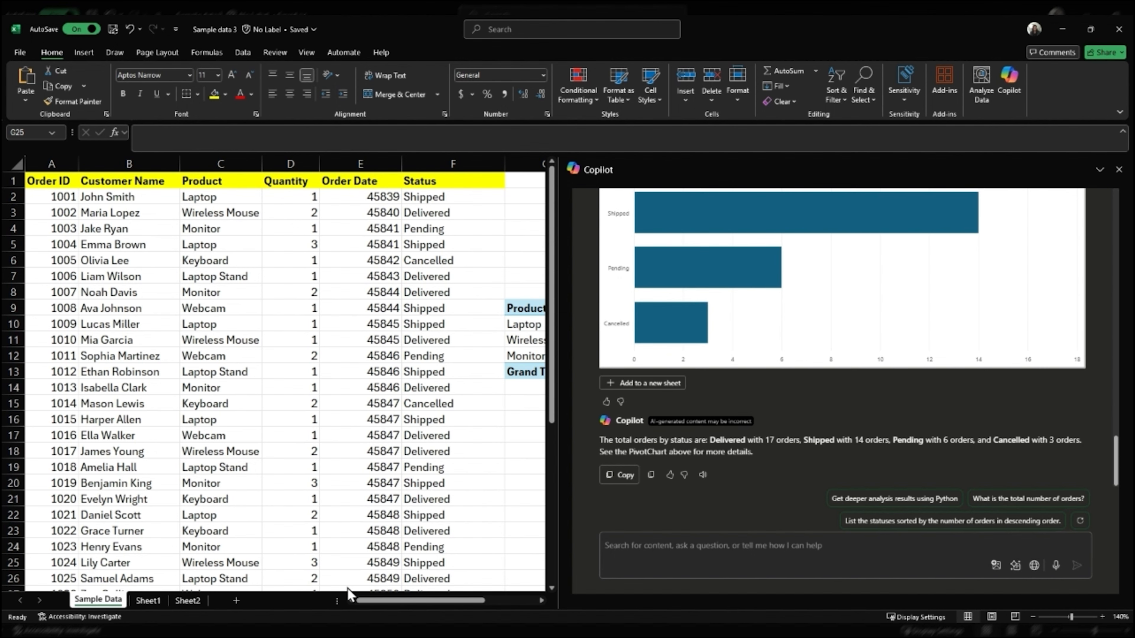
# Ask Copilot "What trends do you see in this data?" about the order data.
pyautogui.click(654, 560)
pyautogui.hotkey('ctrl', 'v')
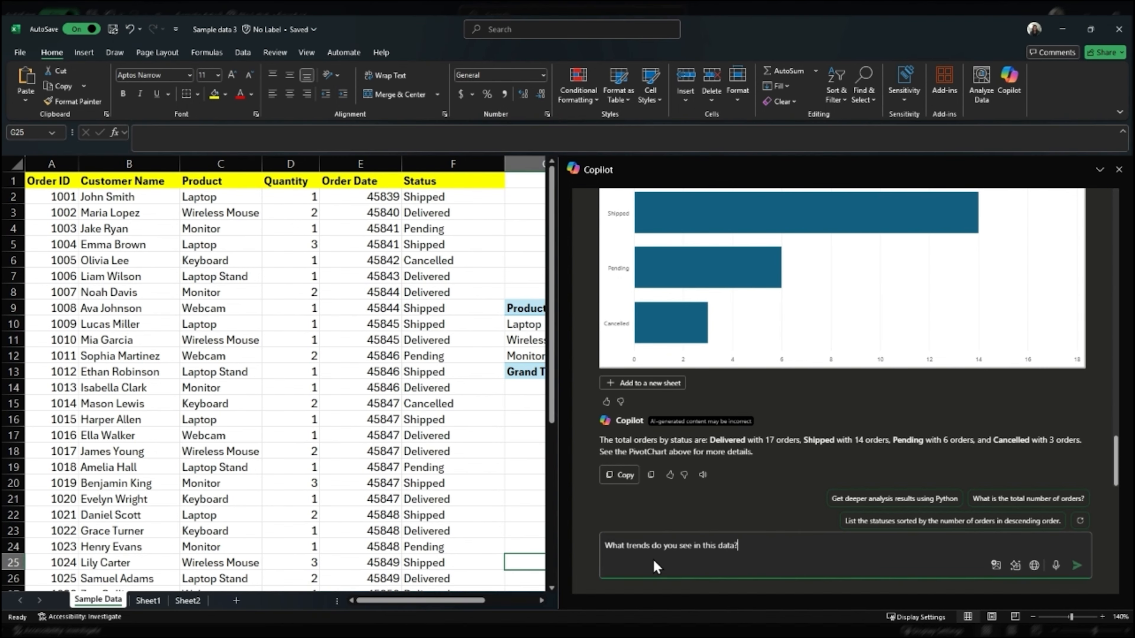
pyautogui.press('Return')
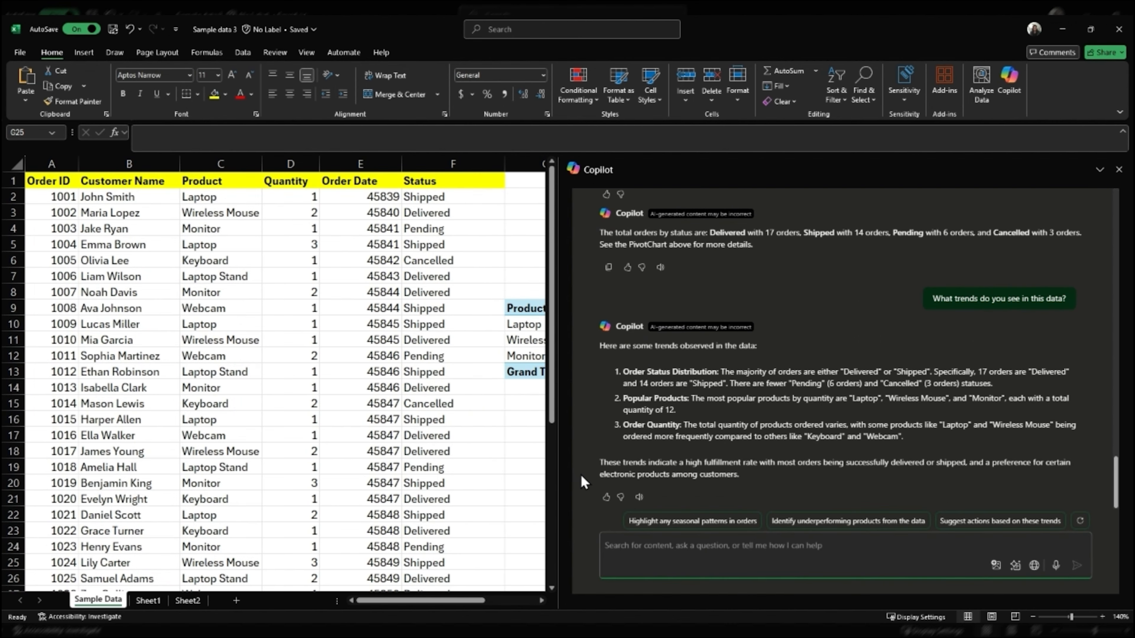
# Ask Copilot "Filter by only pending orders" and apply its proposed Status filter to the order data.
pyautogui.click(603, 557)
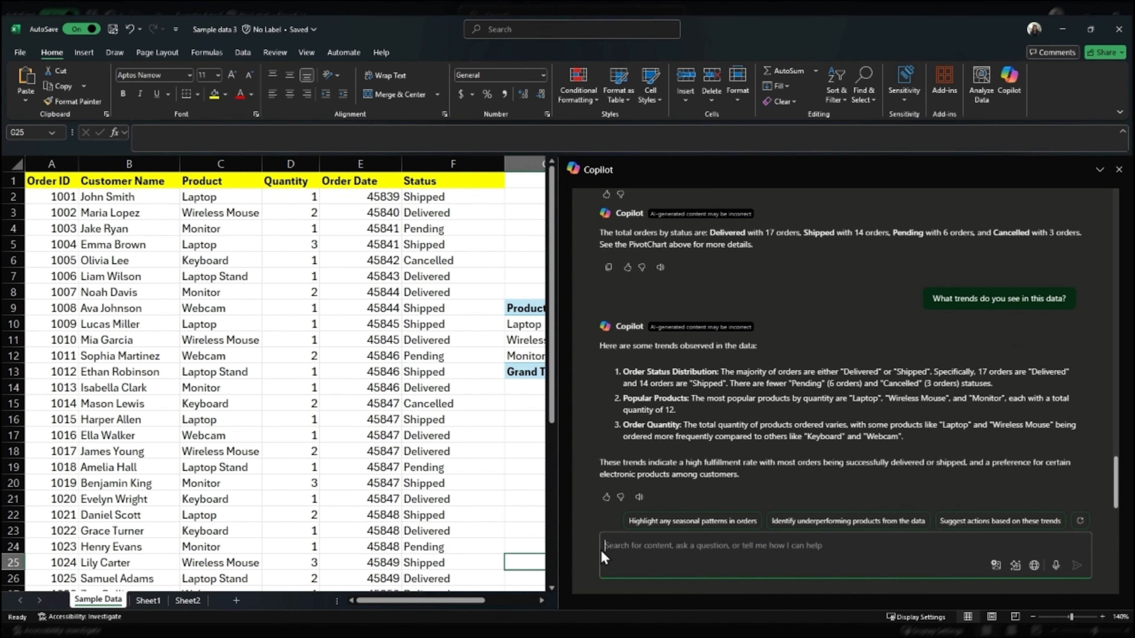
pyautogui.hotkey('ctrl', 'v')
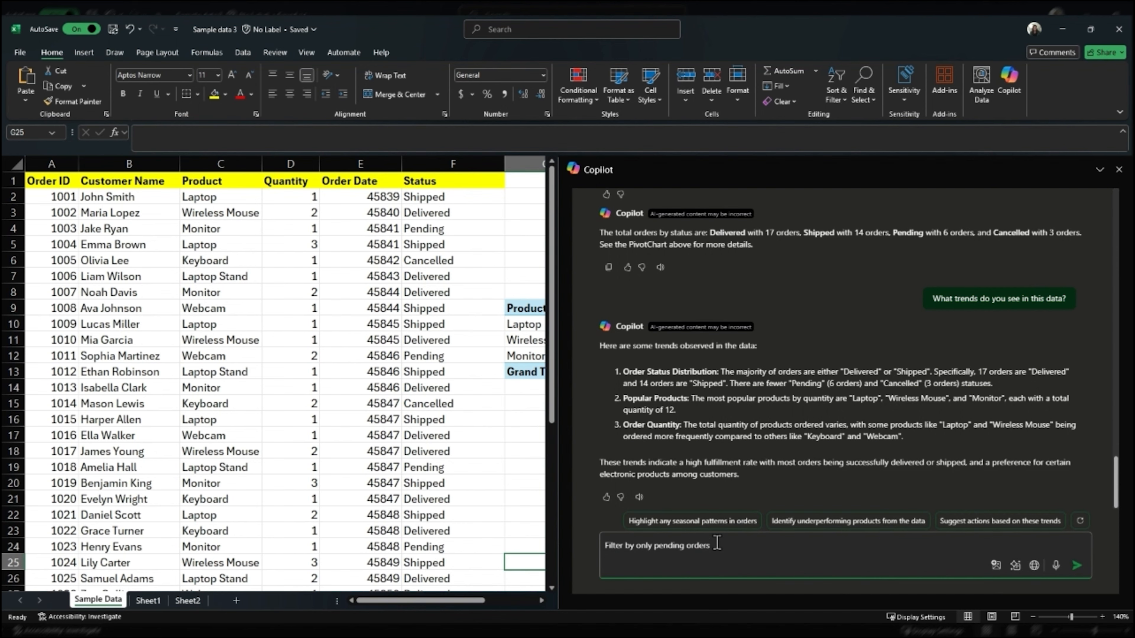
pyautogui.press('Return')
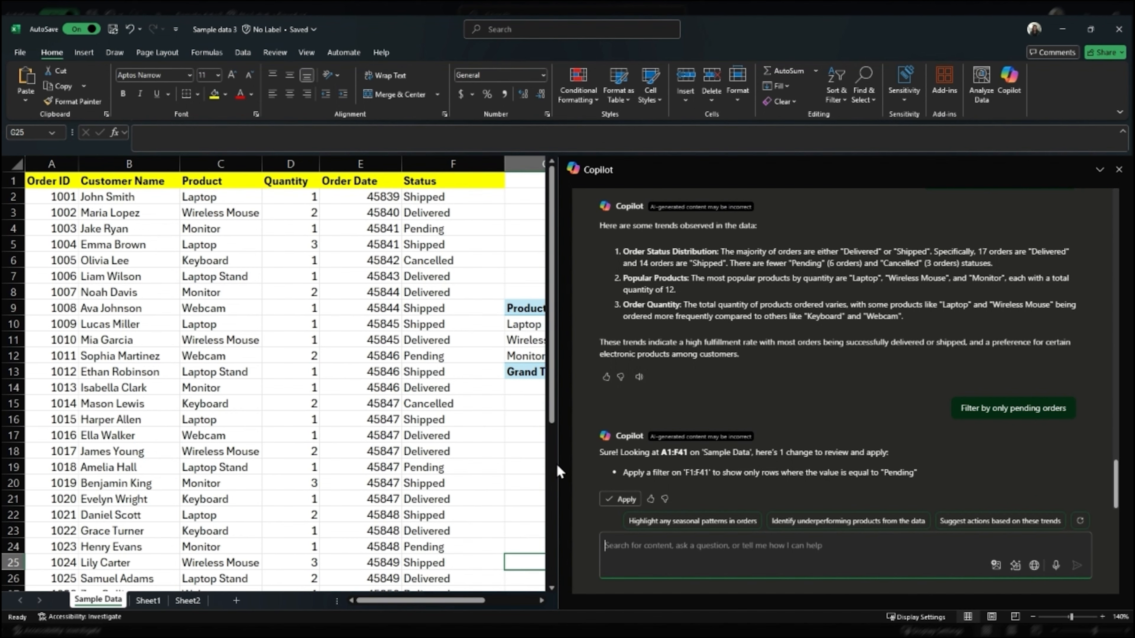
pyautogui.click(625, 500)
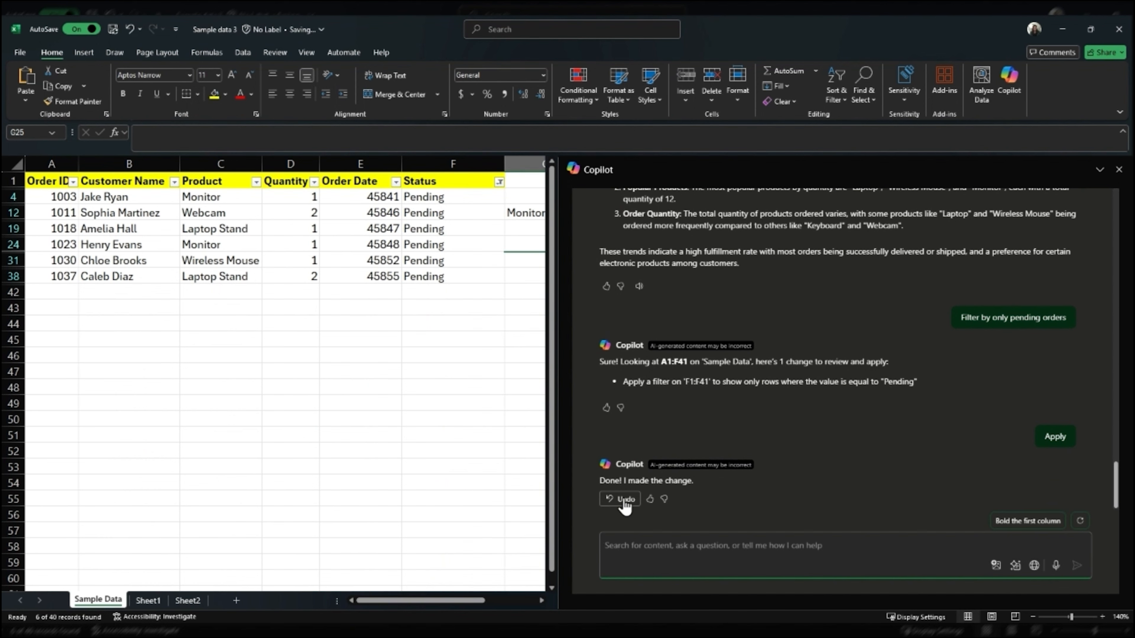